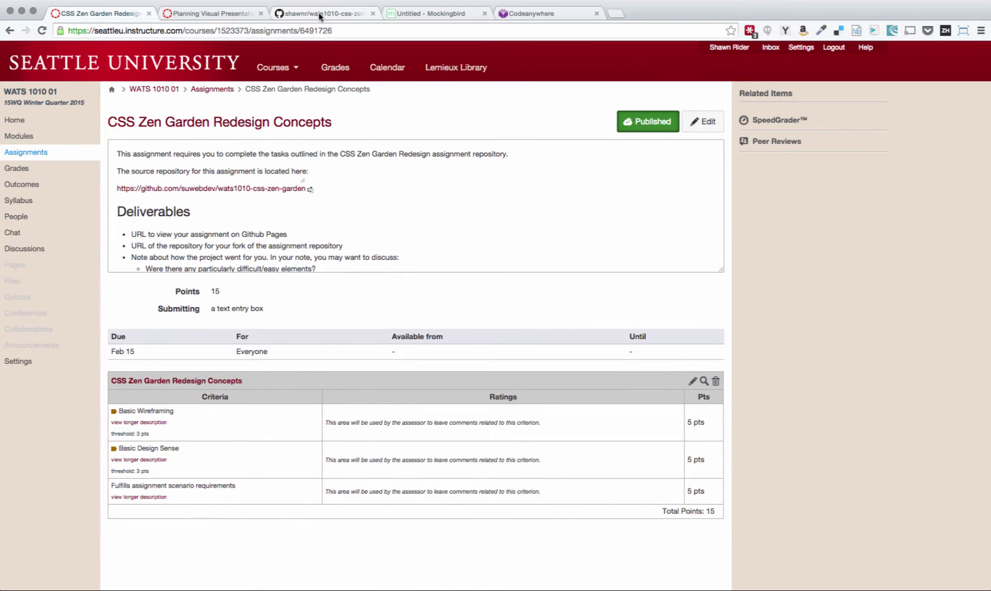
# Scroll the wats1010-css-zen-garden README down to the Redesign Concepts deliverables list and highlight it.
pyautogui.click(320, 15)
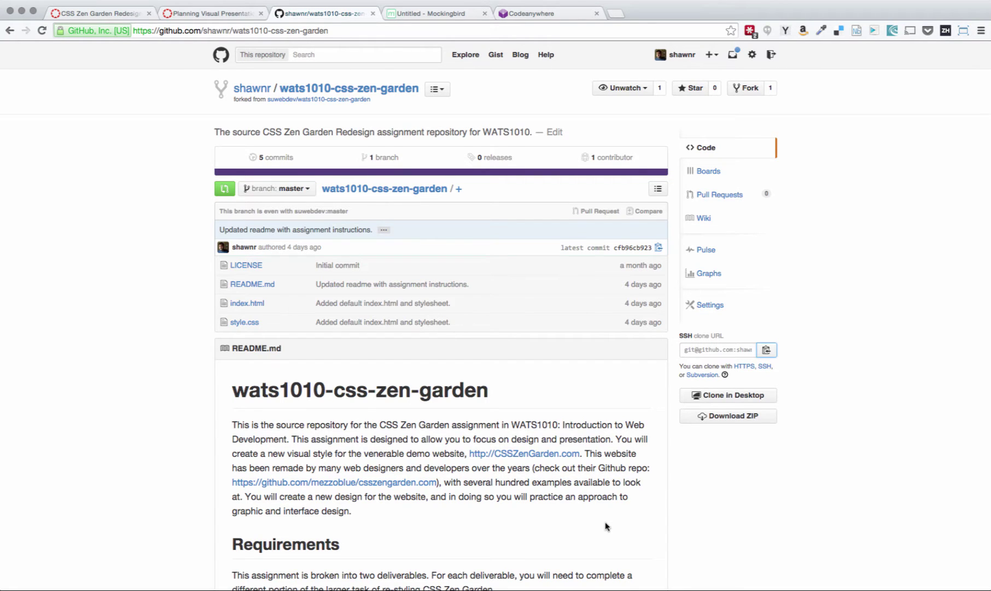
pyautogui.scroll(-5, 606, 526)
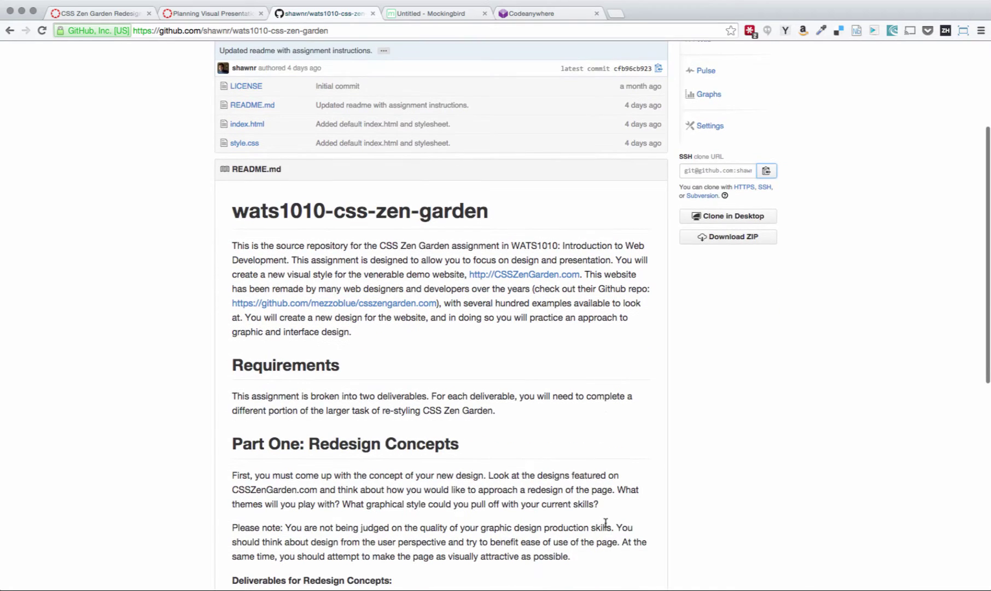
pyautogui.scroll(-2, 606, 523)
pyautogui.scroll(-3, 606, 525)
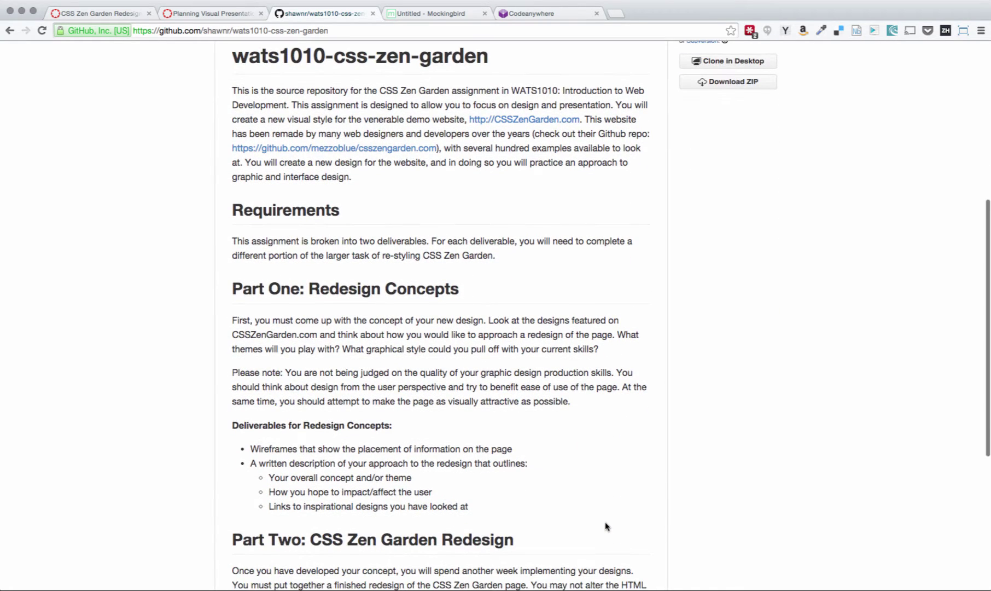
pyautogui.scroll(-1, 606, 526)
pyautogui.scroll(-2, 605, 526)
pyautogui.scroll(-2, 606, 526)
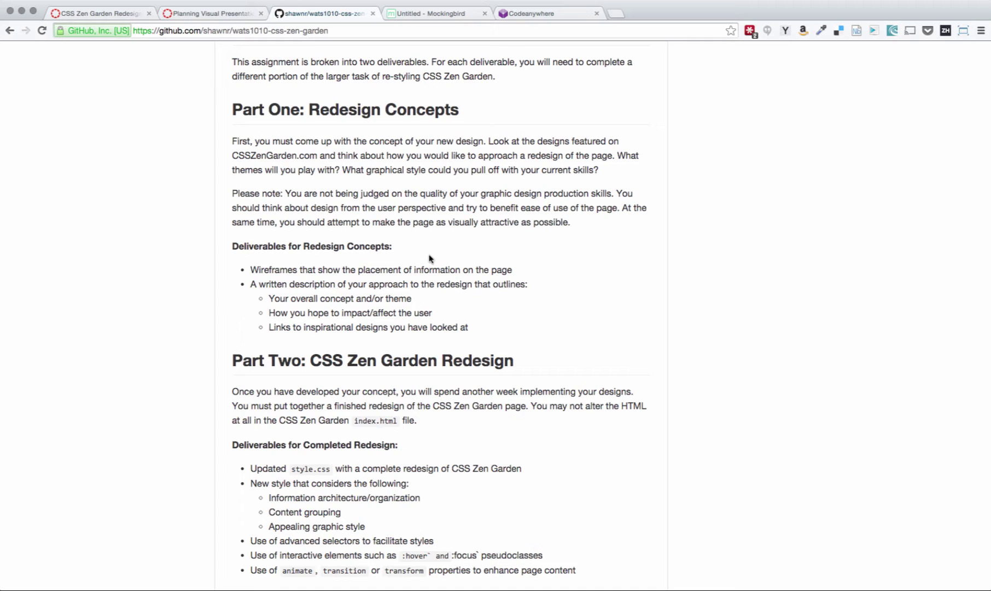
pyautogui.moveTo(487, 329); pyautogui.dragTo(248, 268)
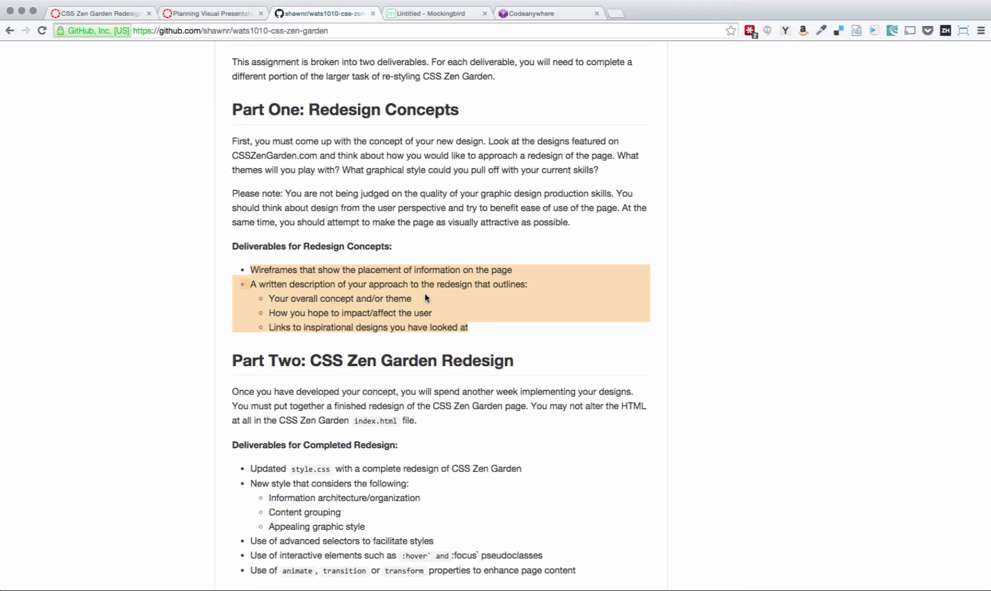
# Clear the highlight and open the README's CSSZenGarden.com link in a new tab.
pyautogui.click(589, 258)
pyautogui.scroll(10, 589, 260)
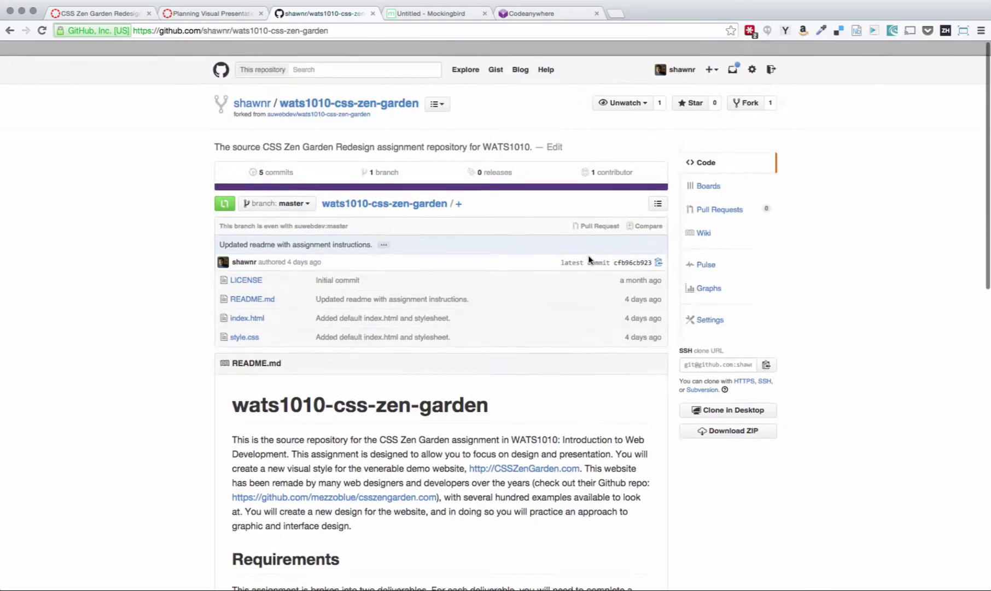
pyautogui.keyDown('super'); pyautogui.click(529, 458); pyautogui.keyUp('super')
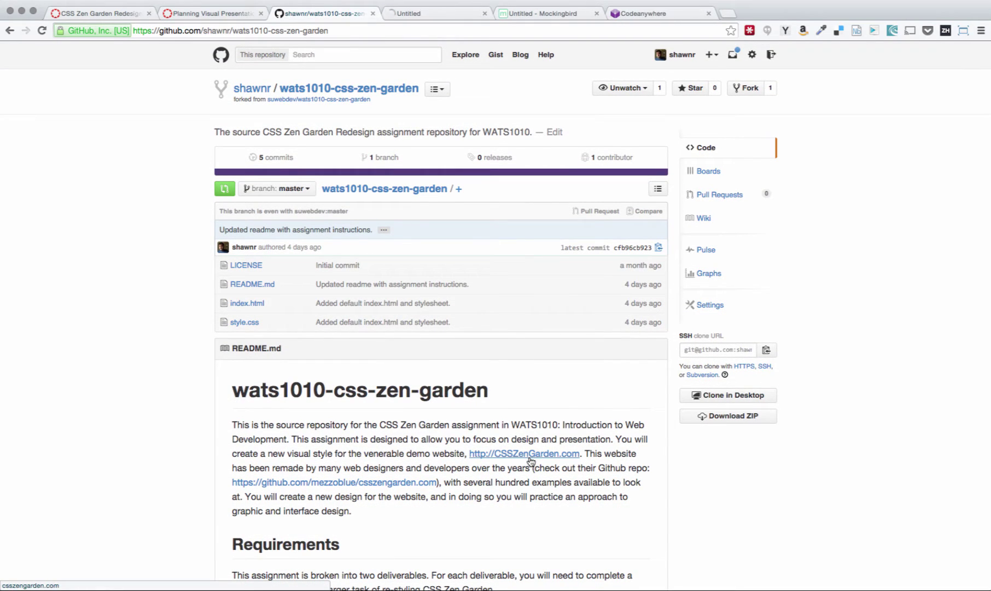
# On the CSS Zen Garden site, load the Mid Century Modern design and scroll through it.
pyautogui.click(446, 14)
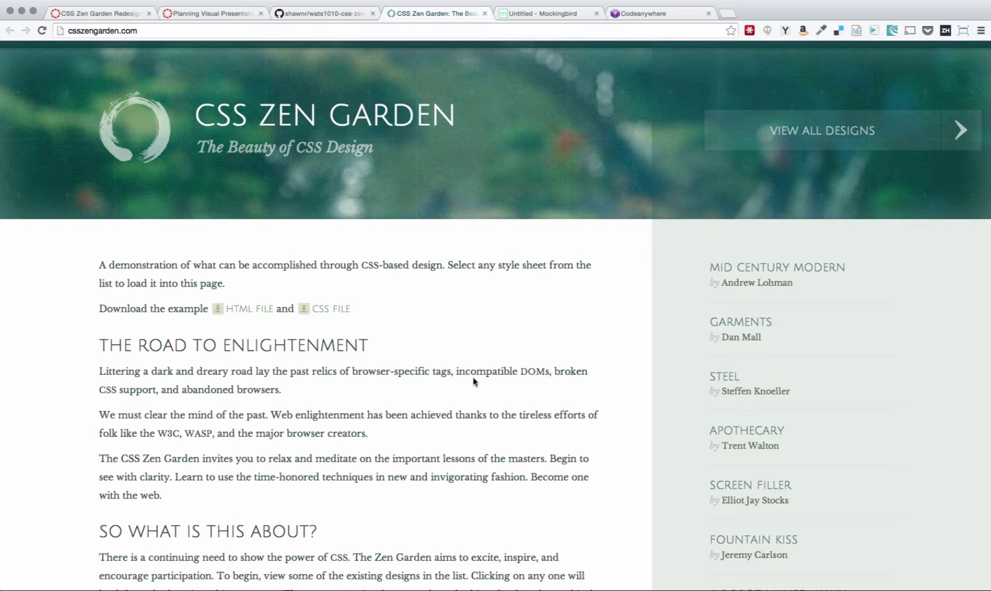
pyautogui.click(747, 272)
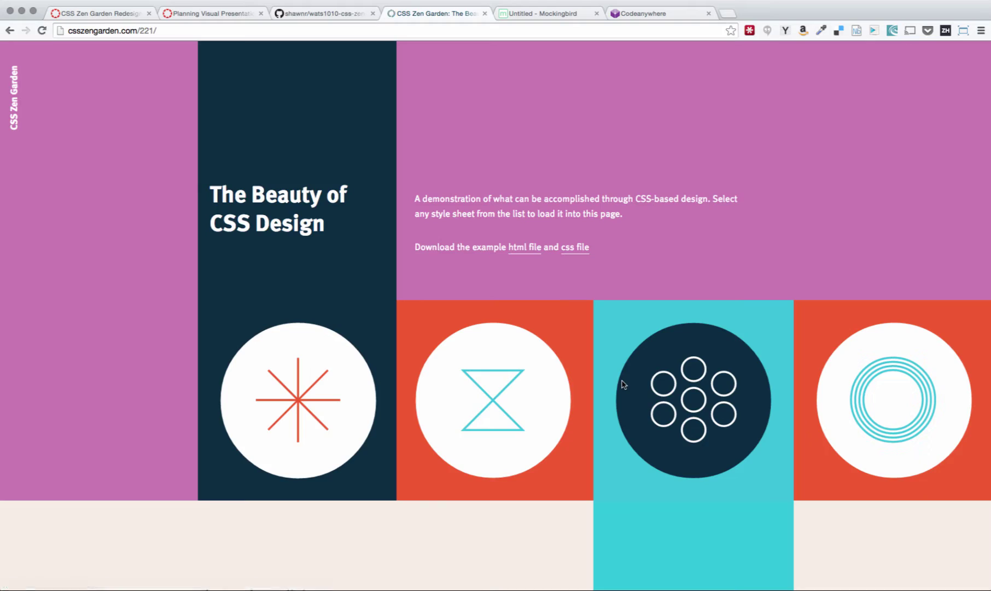
pyautogui.scroll(-7, 623, 385)
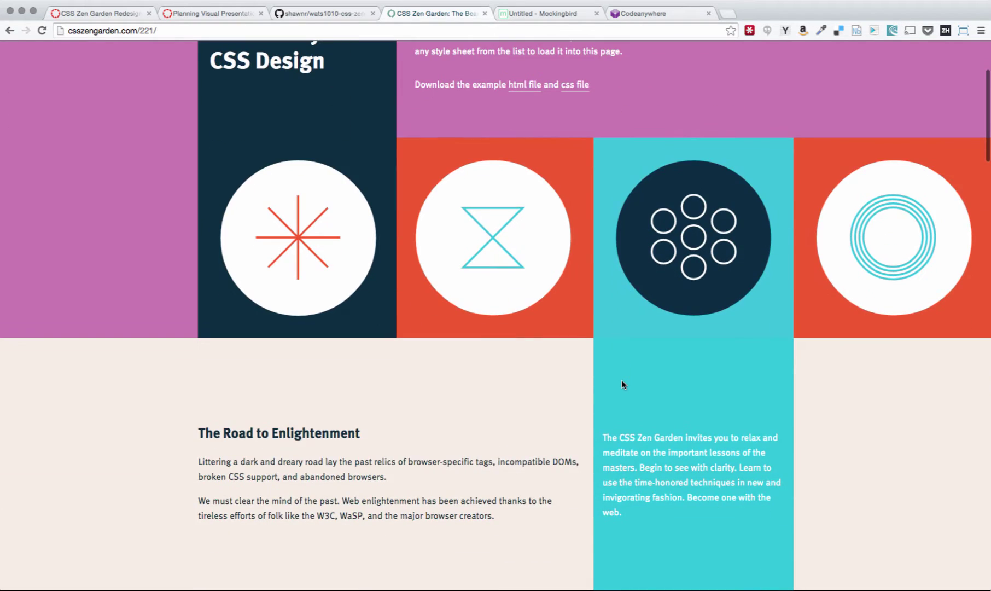
pyautogui.scroll(-12, 622, 384)
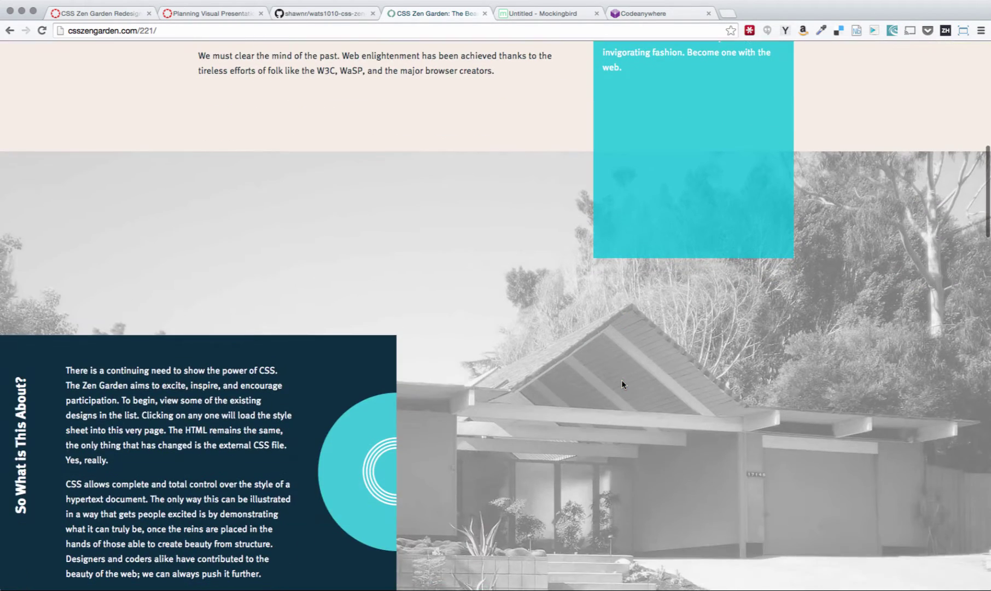
pyautogui.scroll(-14, 622, 385)
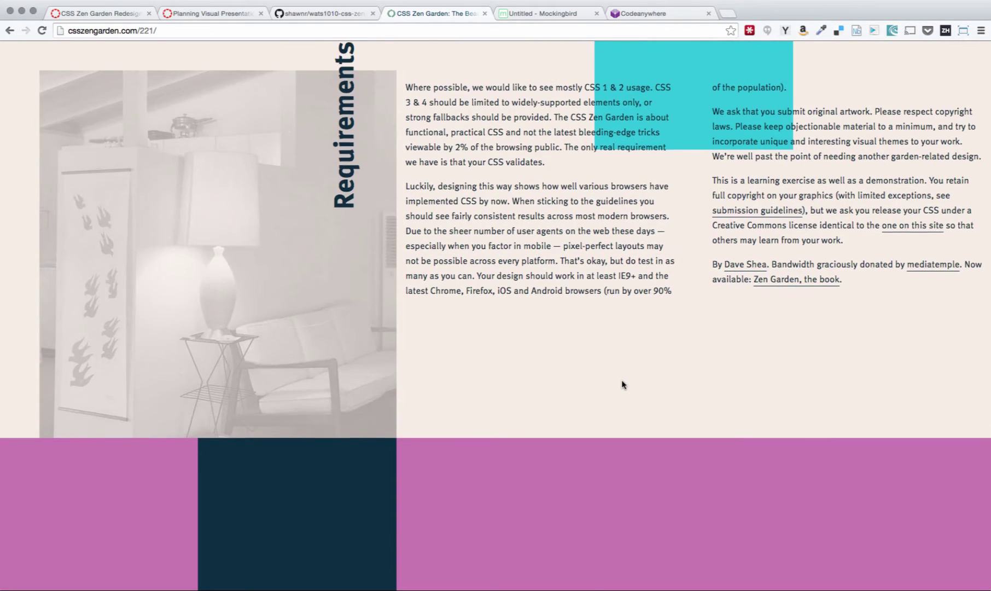
pyautogui.scroll(-7, 623, 384)
pyautogui.scroll(-3, 622, 384)
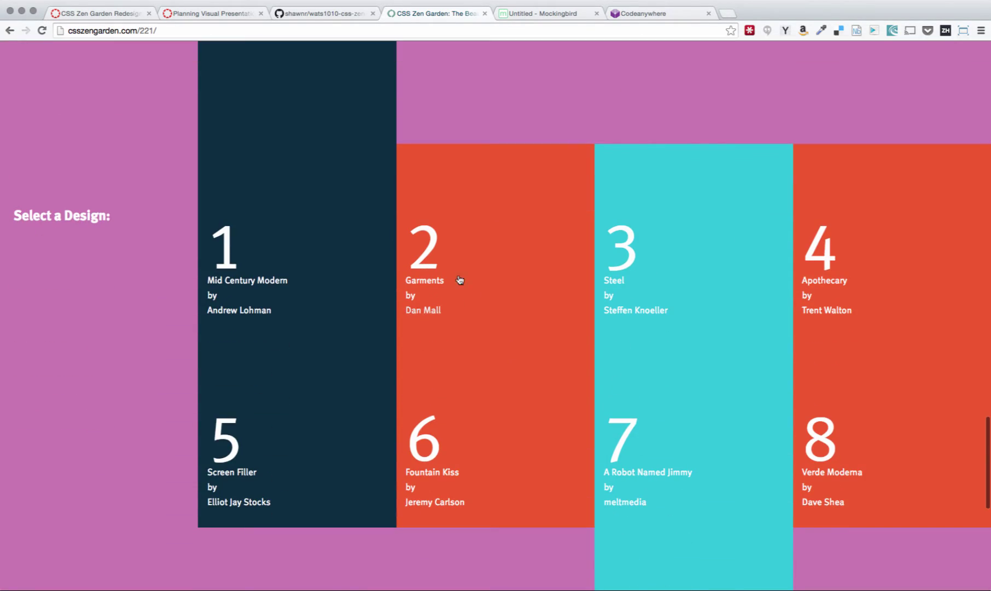
# Load the Garments design and scroll through it.
pyautogui.click(425, 282)
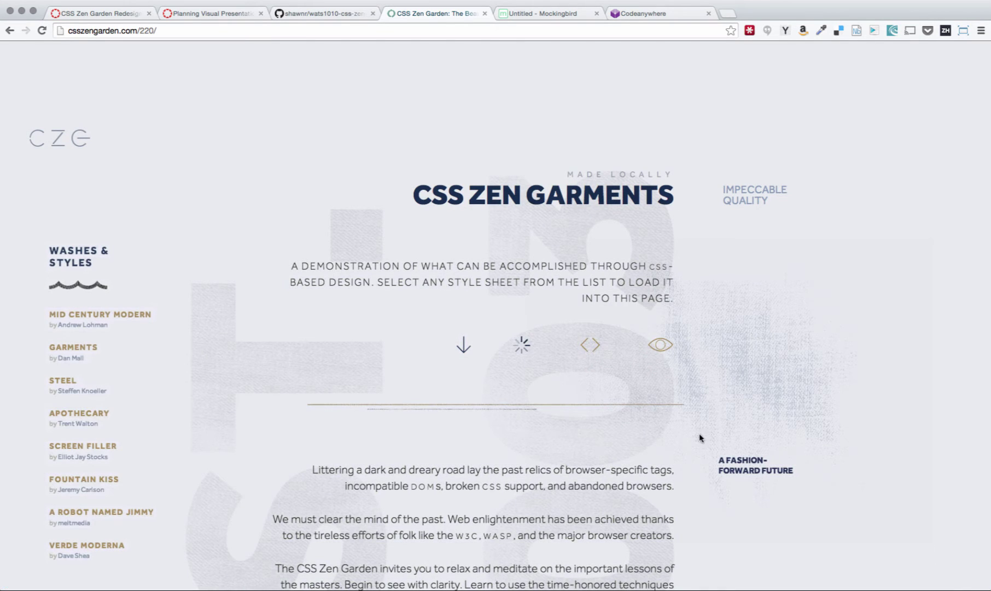
pyautogui.scroll(-3, 284, 454)
pyautogui.scroll(-10, 285, 453)
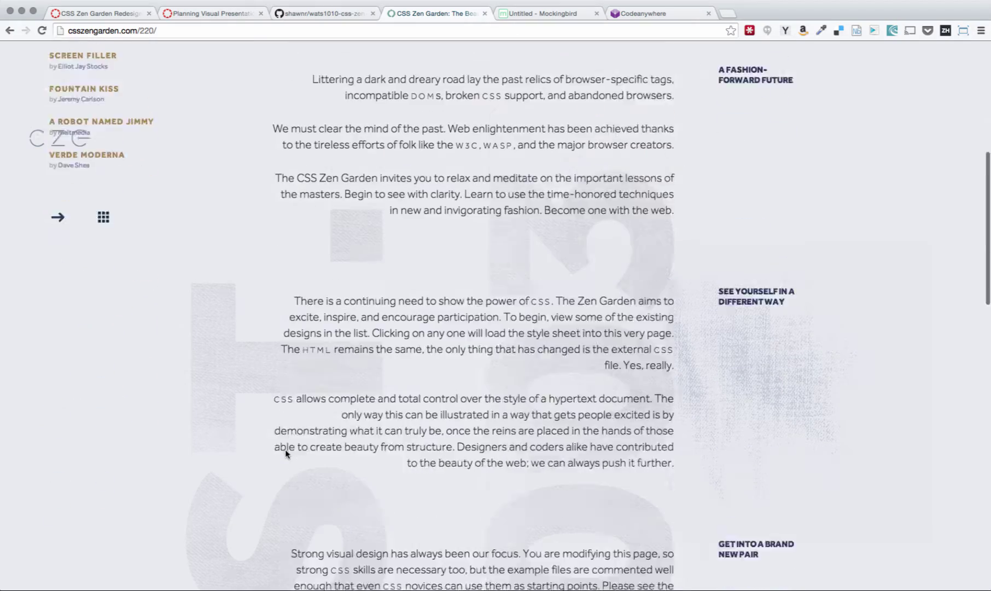
pyautogui.scroll(12, 285, 454)
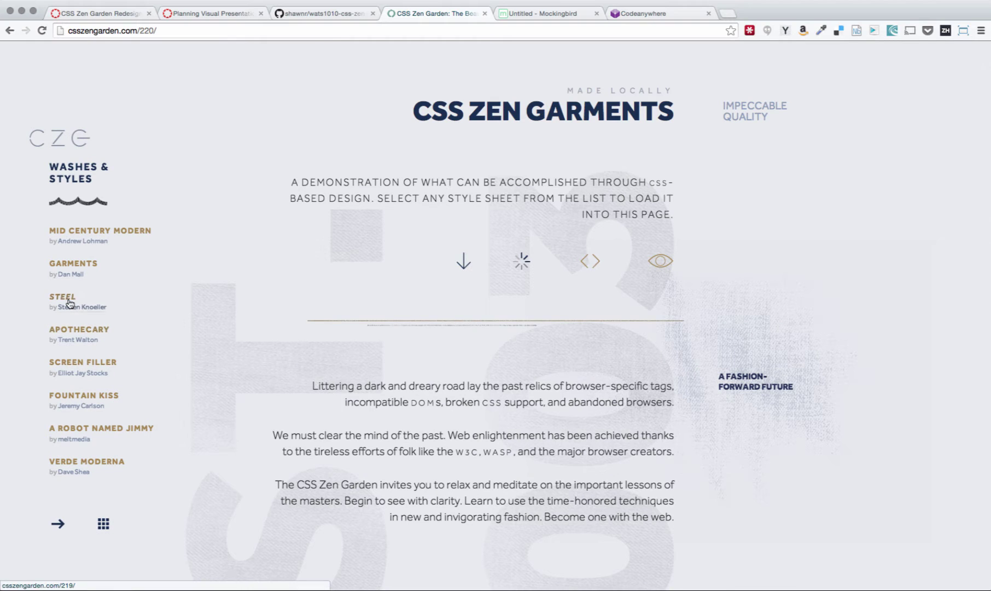
# Load the Steel design, then scroll through the Apothecary design.
pyautogui.click(64, 297)
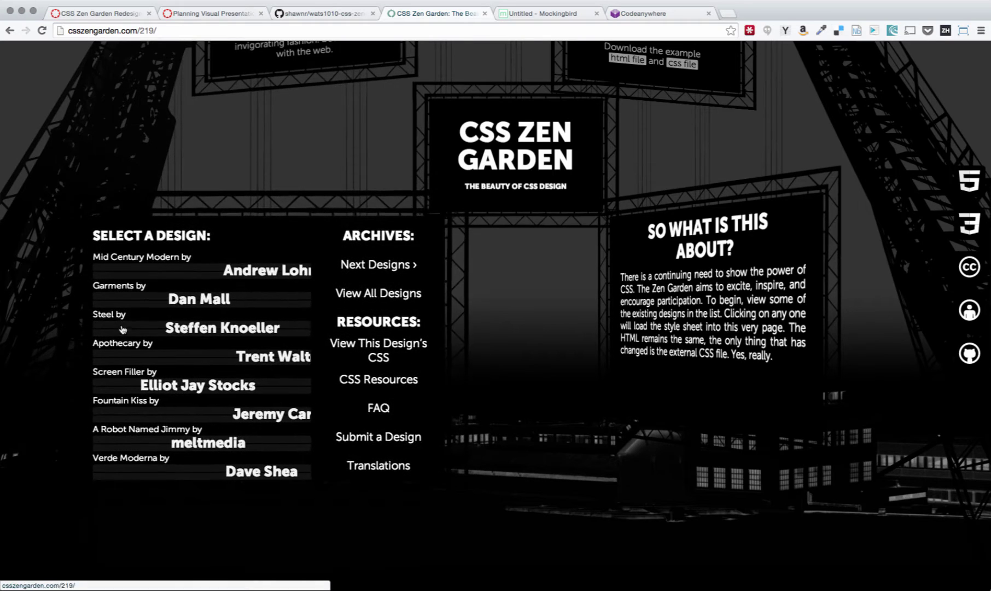
pyautogui.click(125, 370)
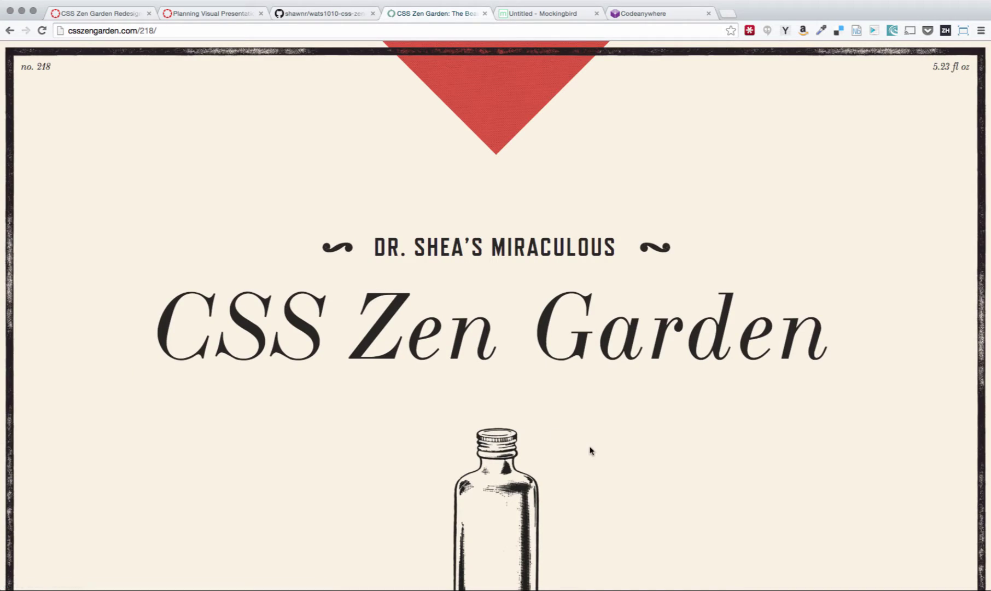
pyautogui.scroll(-7, 591, 450)
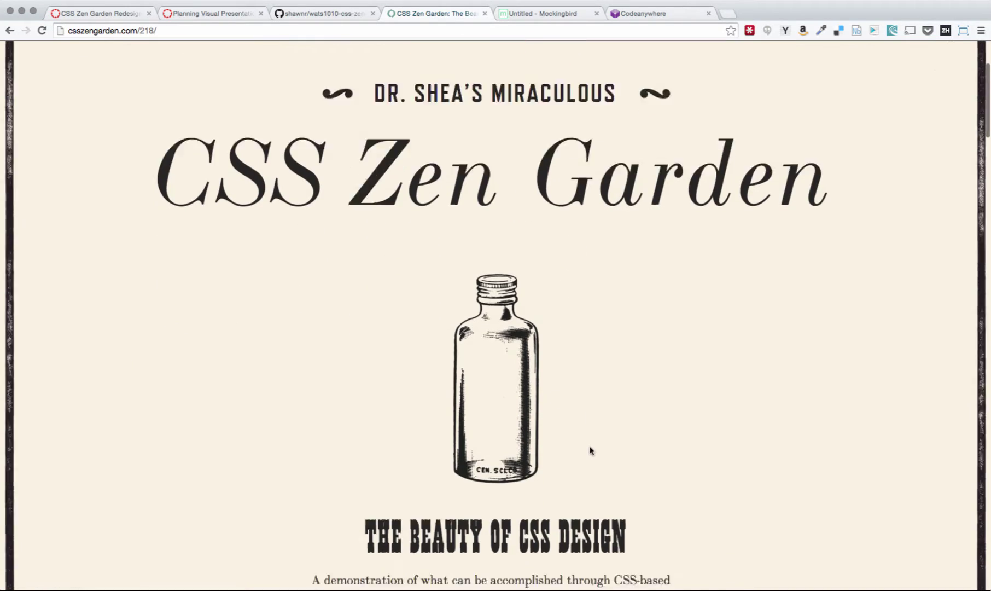
pyautogui.scroll(-15, 591, 450)
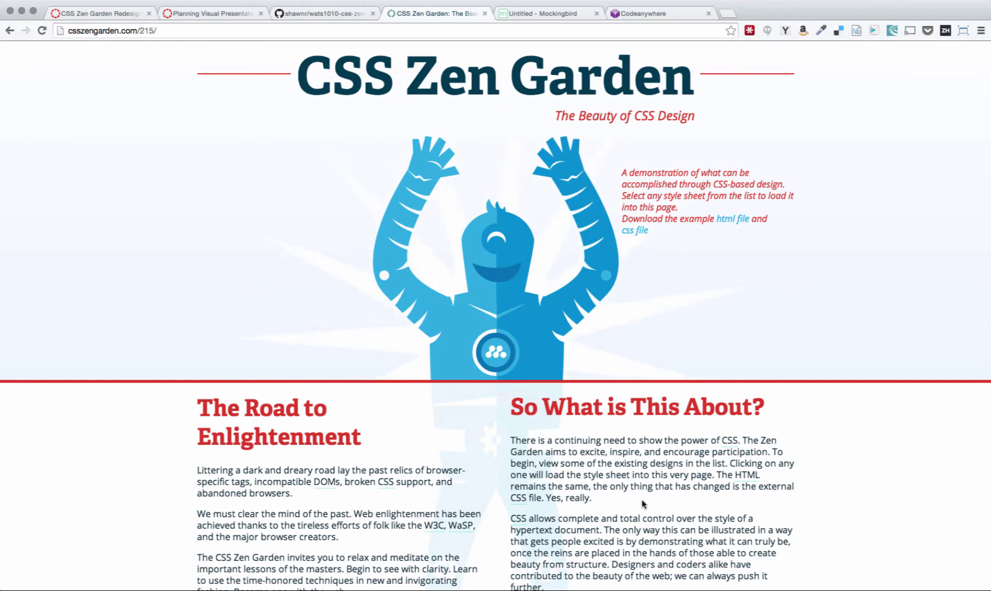
pyautogui.scroll(-4, 643, 502)
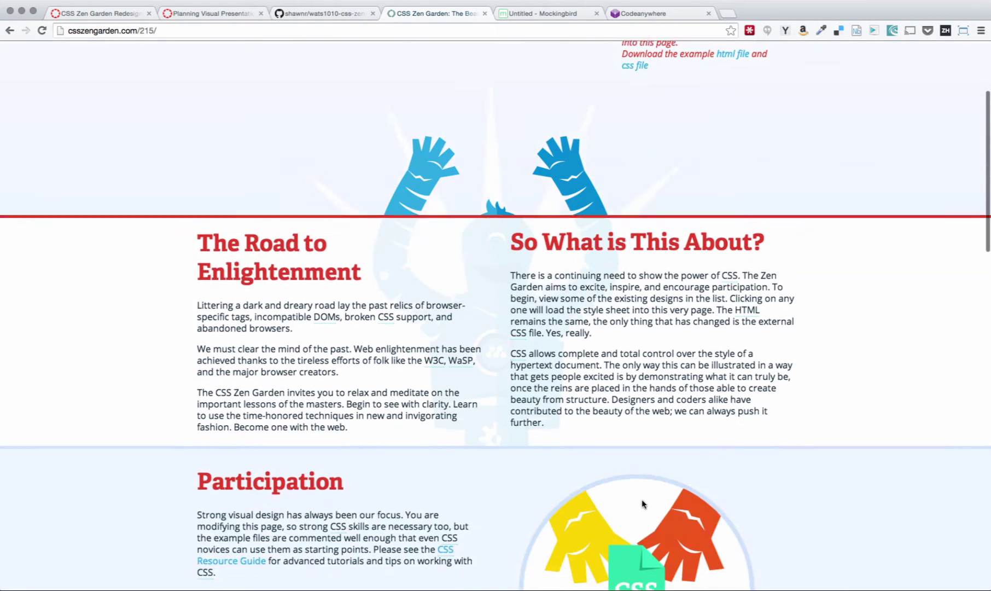
pyautogui.scroll(-10, 642, 499)
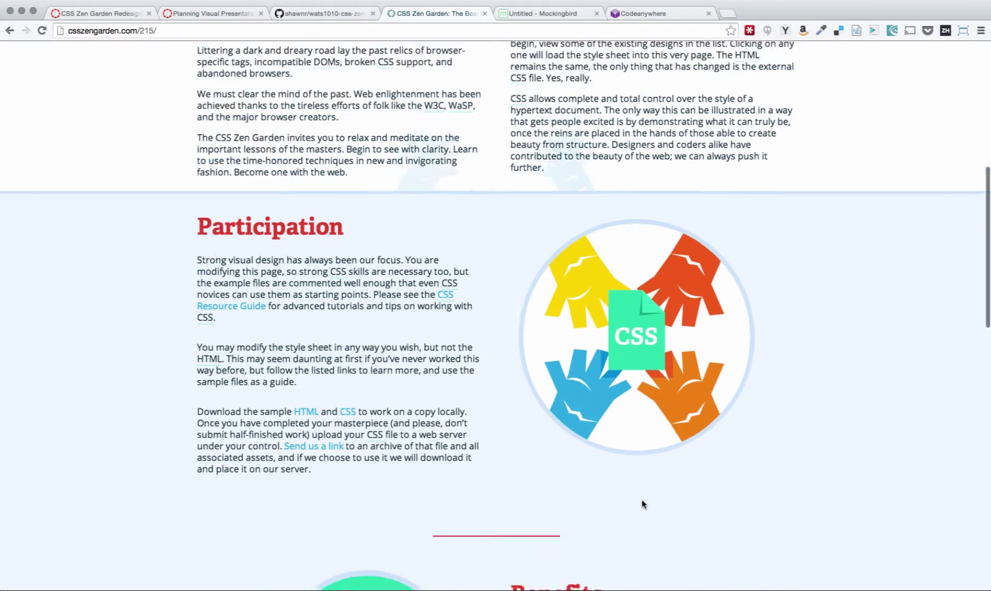
pyautogui.scroll(-15, 642, 499)
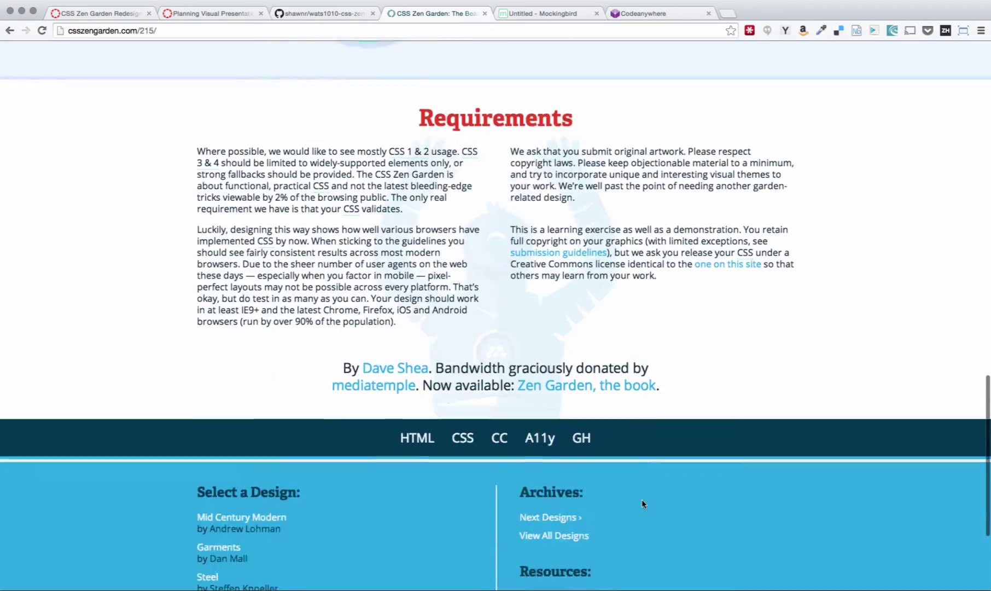
pyautogui.scroll(-4, 642, 500)
pyautogui.scroll(20, 643, 500)
pyautogui.scroll(12, 642, 504)
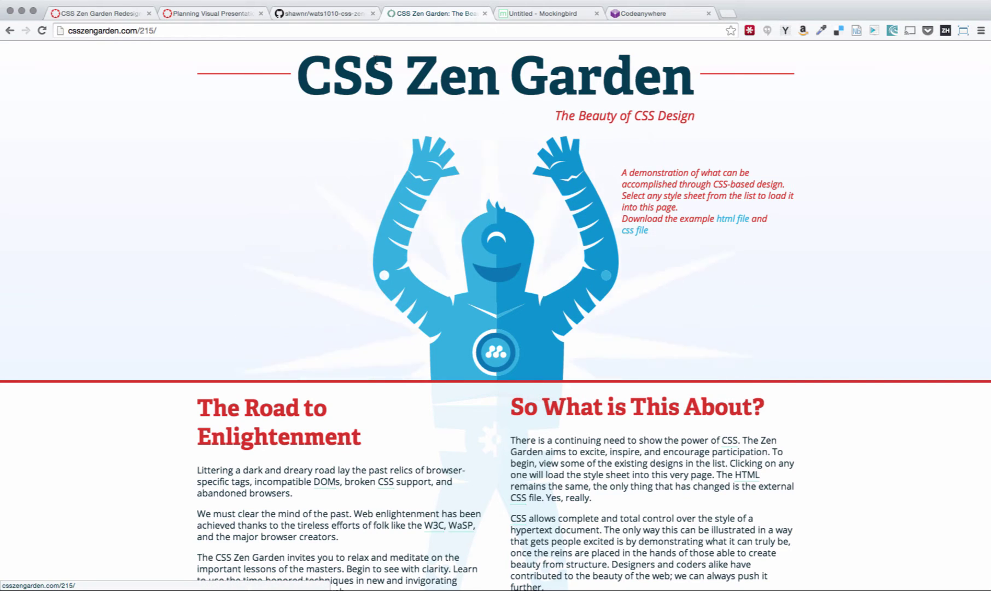
# Read down the assignment README's requirements, then go to the Planning Visual Presentation course page.
pyautogui.click(328, 15)
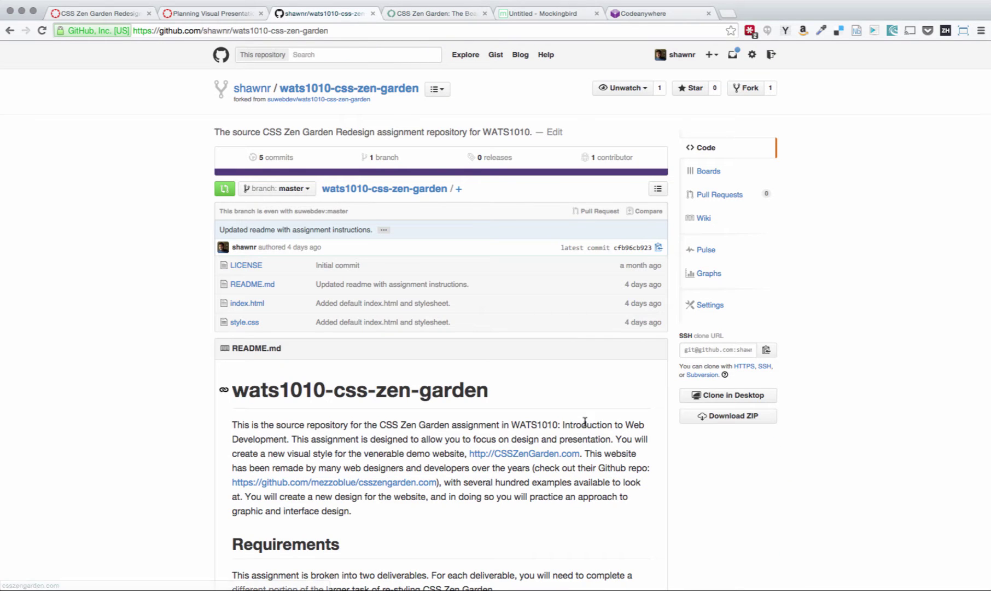
pyautogui.scroll(-2, 630, 517)
pyautogui.scroll(-3, 630, 518)
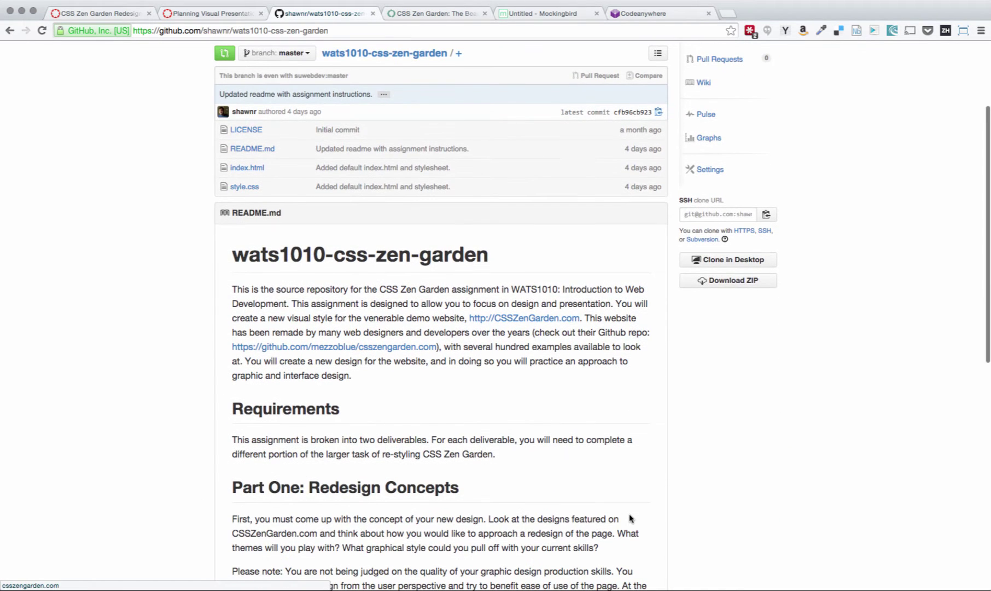
pyautogui.scroll(-4, 630, 518)
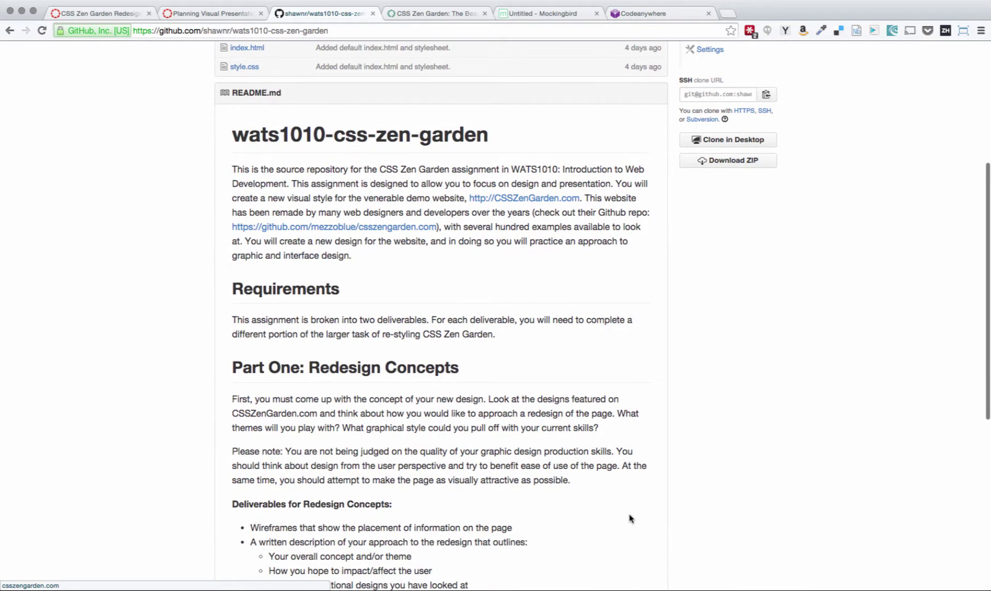
pyautogui.scroll(-3, 630, 518)
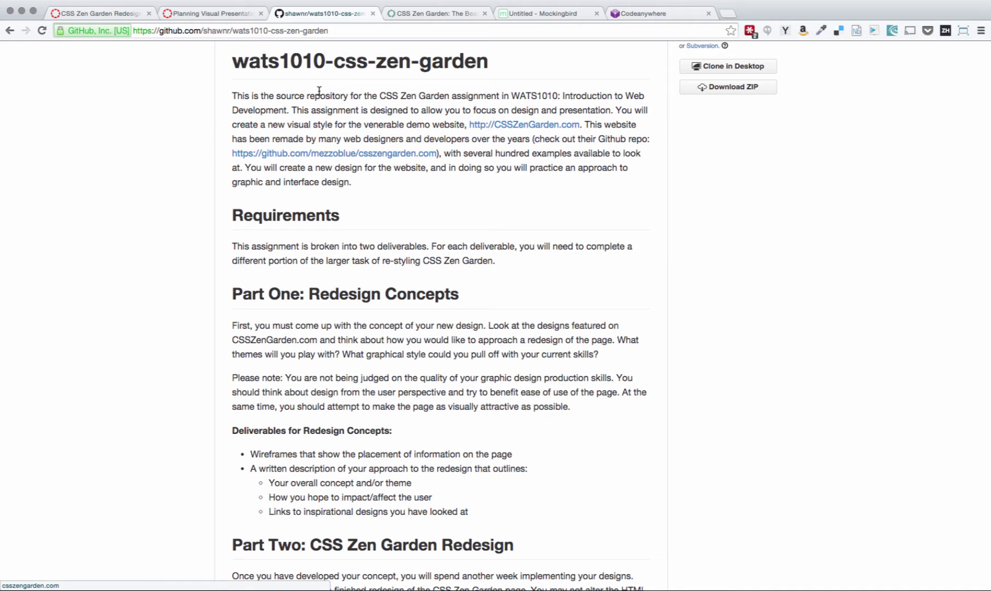
pyautogui.click(224, 13)
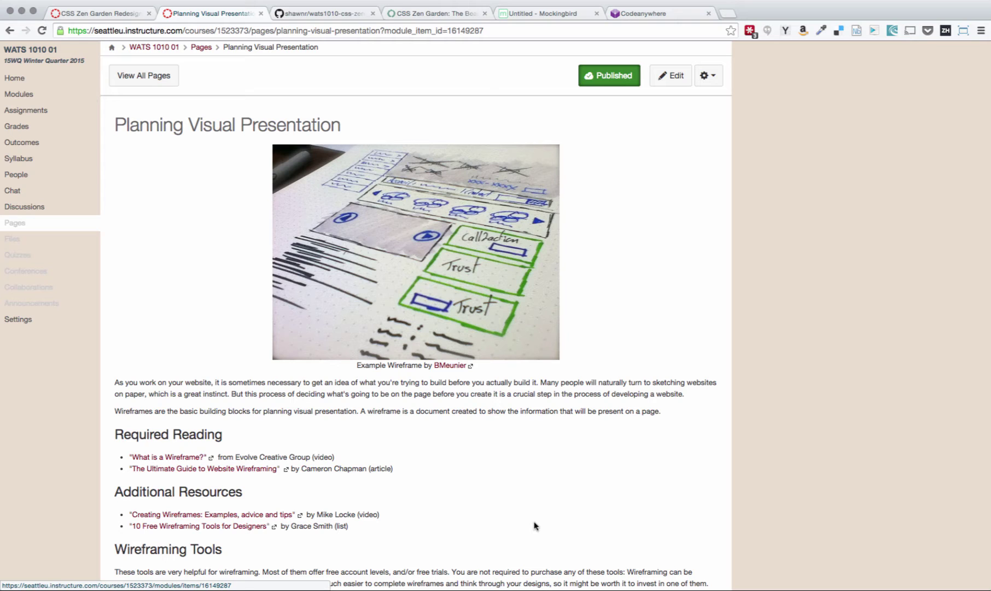
pyautogui.scroll(-3, 534, 525)
pyautogui.scroll(-1, 533, 524)
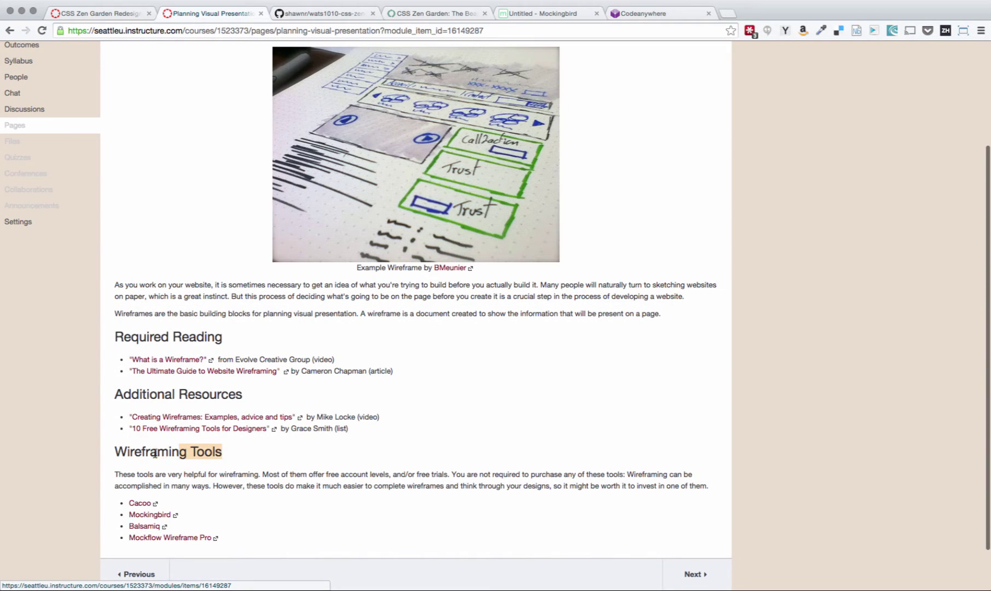
pyautogui.moveTo(148, 453); pyautogui.dragTo(116, 454)
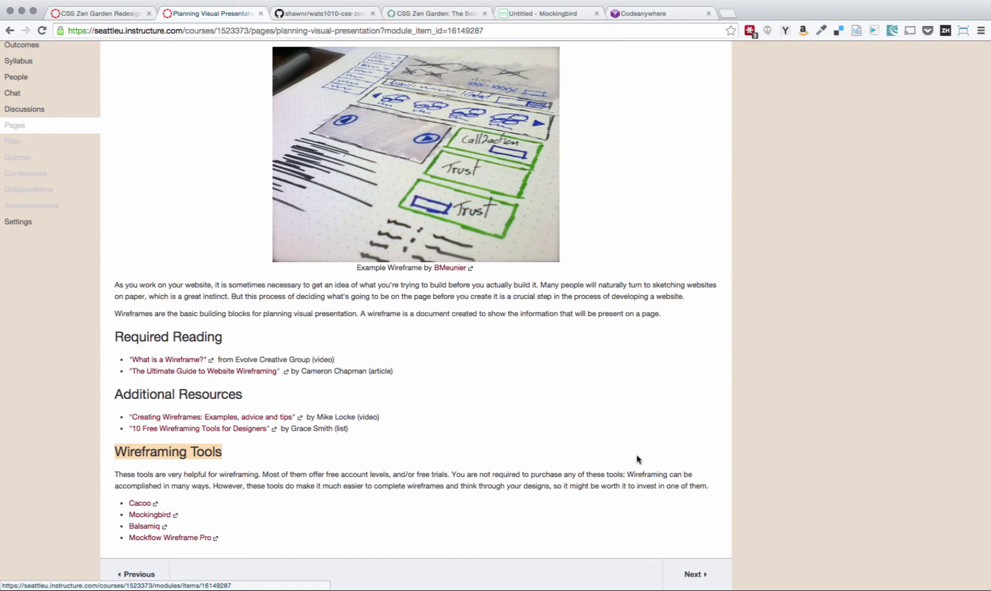
pyautogui.scroll(2, 638, 459)
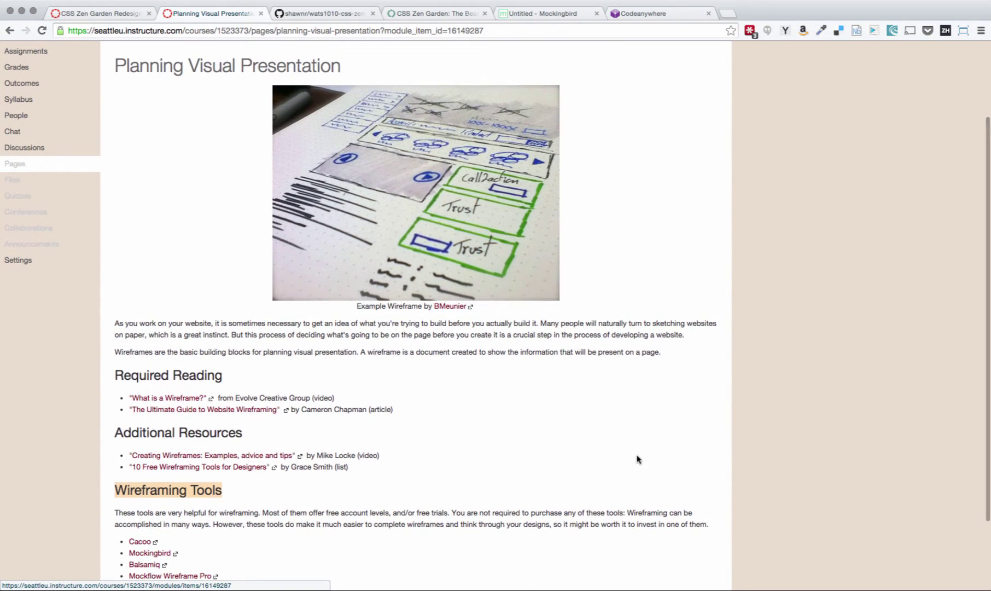
pyautogui.scroll(3, 638, 459)
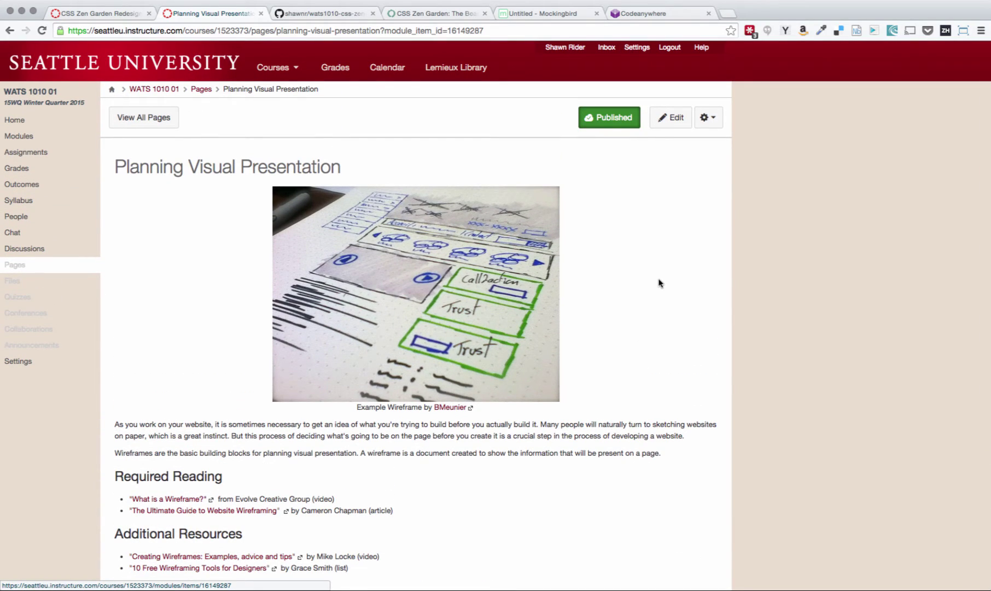
# Glance over the CSS Zen Garden demo page, then return to the repository's file list.
pyautogui.click(423, 13)
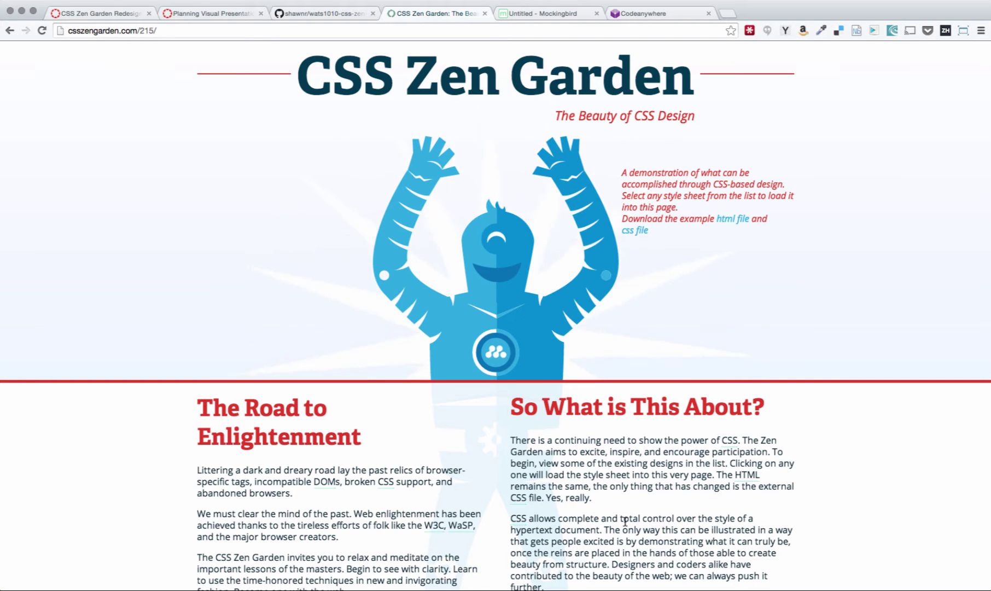
pyautogui.scroll(-4, 625, 526)
pyautogui.scroll(-2, 625, 525)
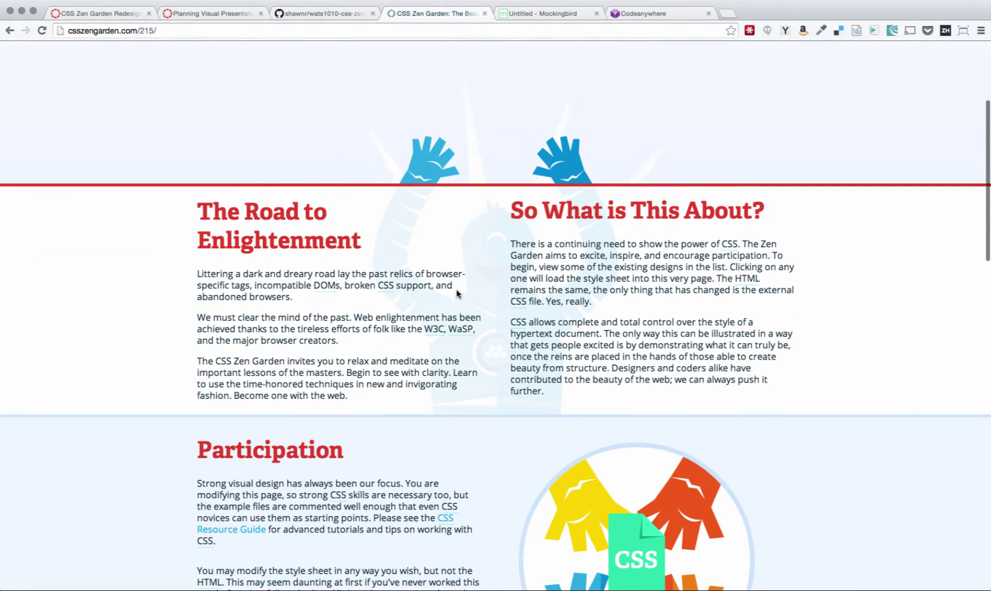
pyautogui.click(309, 13)
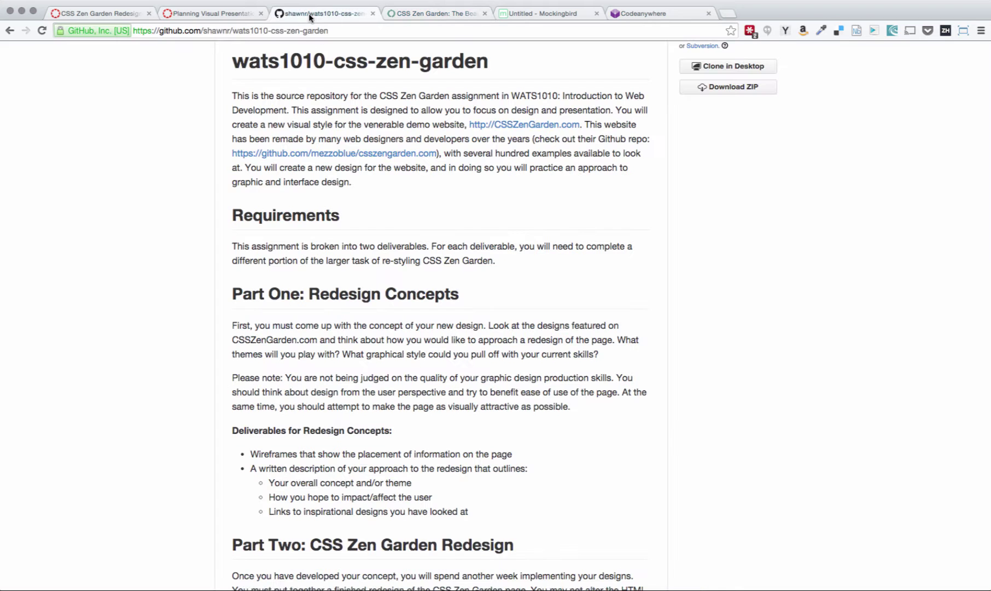
pyautogui.scroll(5, 393, 312)
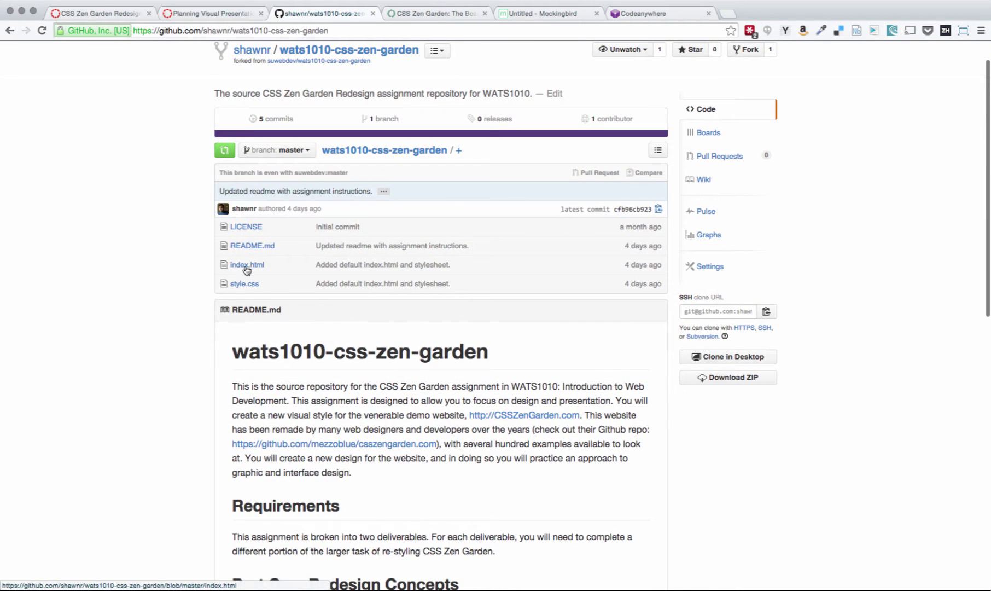
pyautogui.click(247, 266)
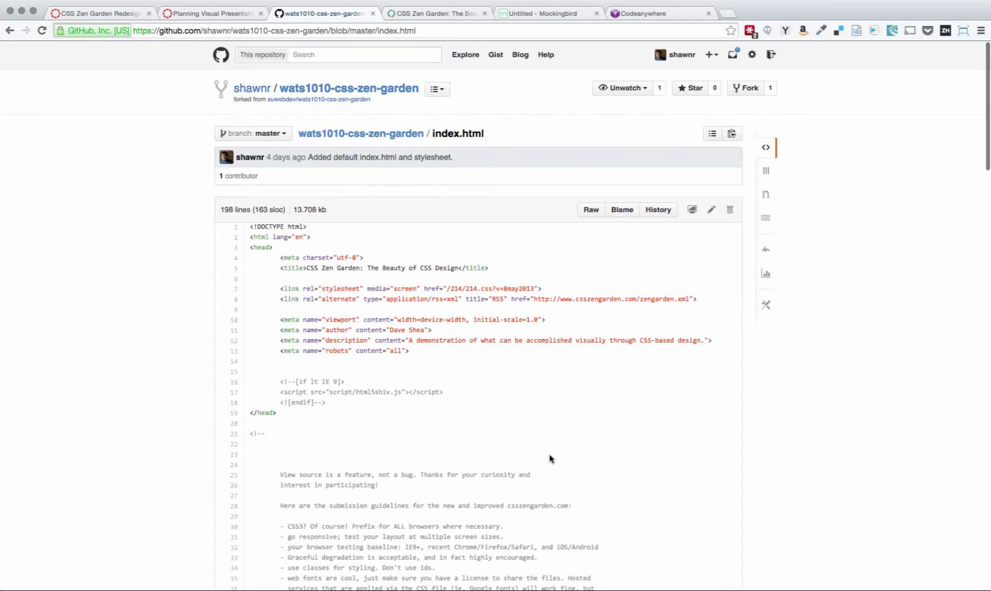
pyautogui.scroll(-10, 551, 459)
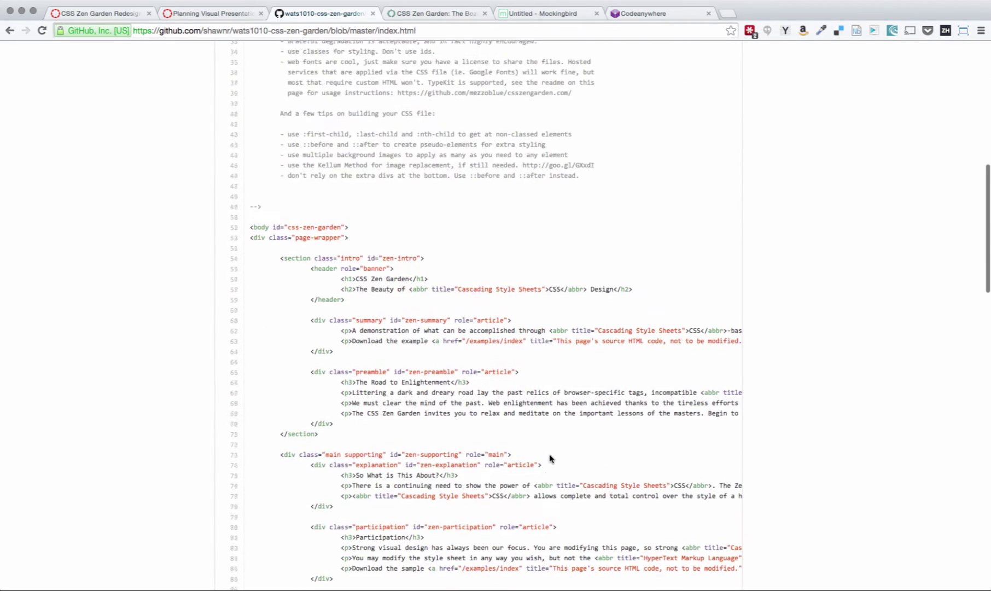
pyautogui.scroll(-2, 551, 458)
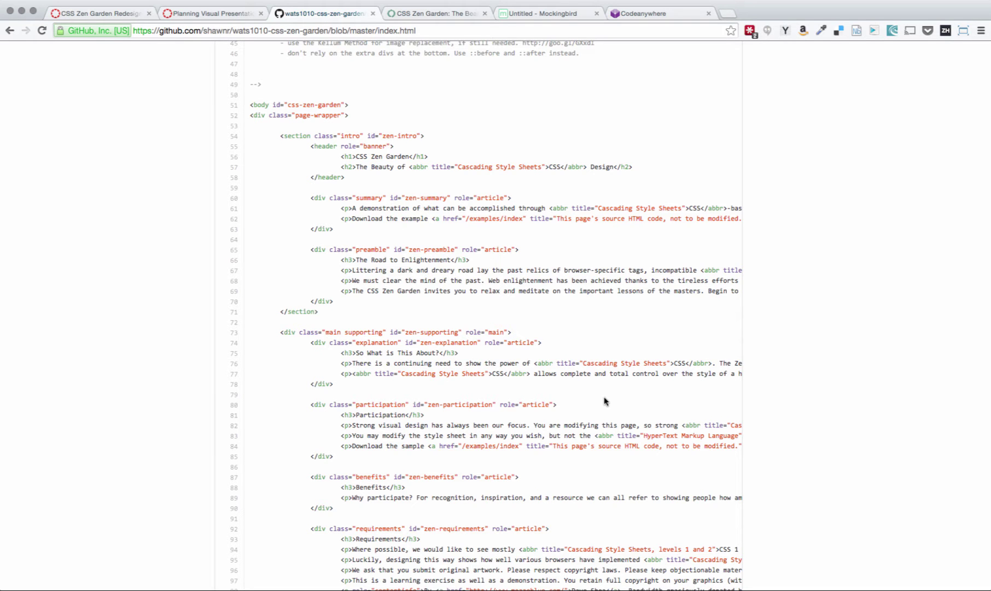
pyautogui.scroll(-2, 604, 401)
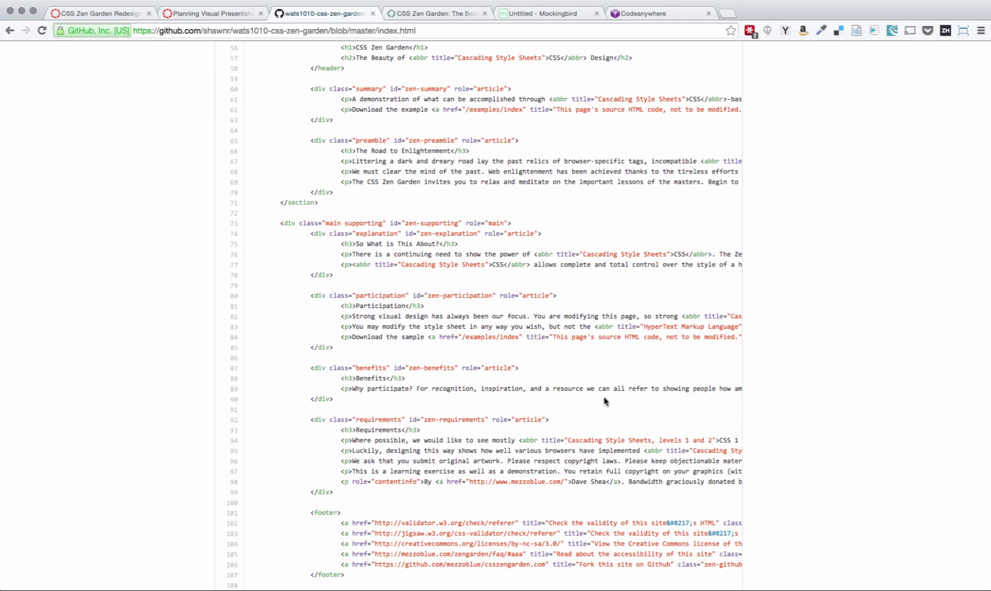
pyautogui.scroll(-3, 605, 401)
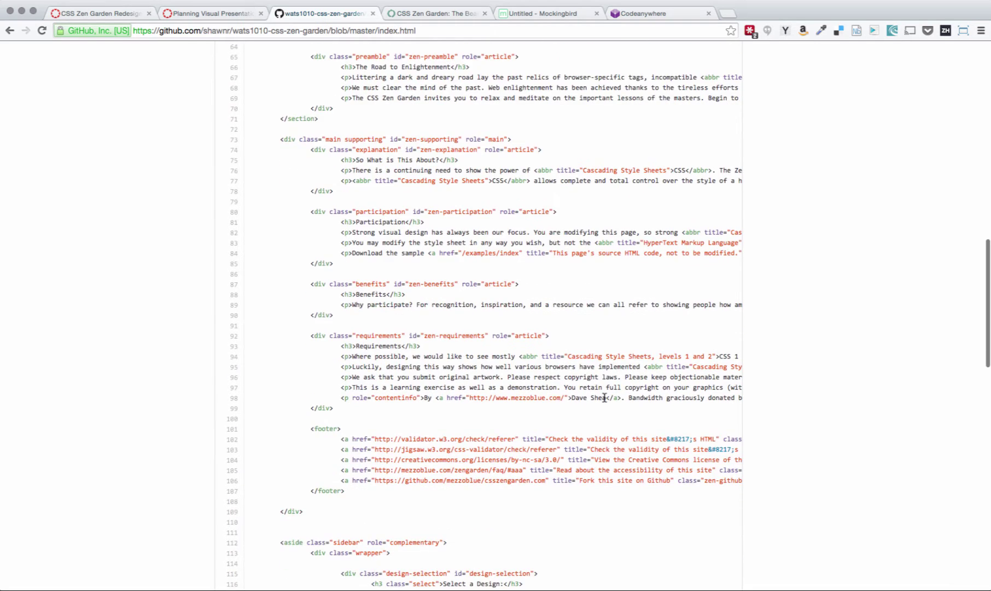
pyautogui.scroll(-3, 605, 398)
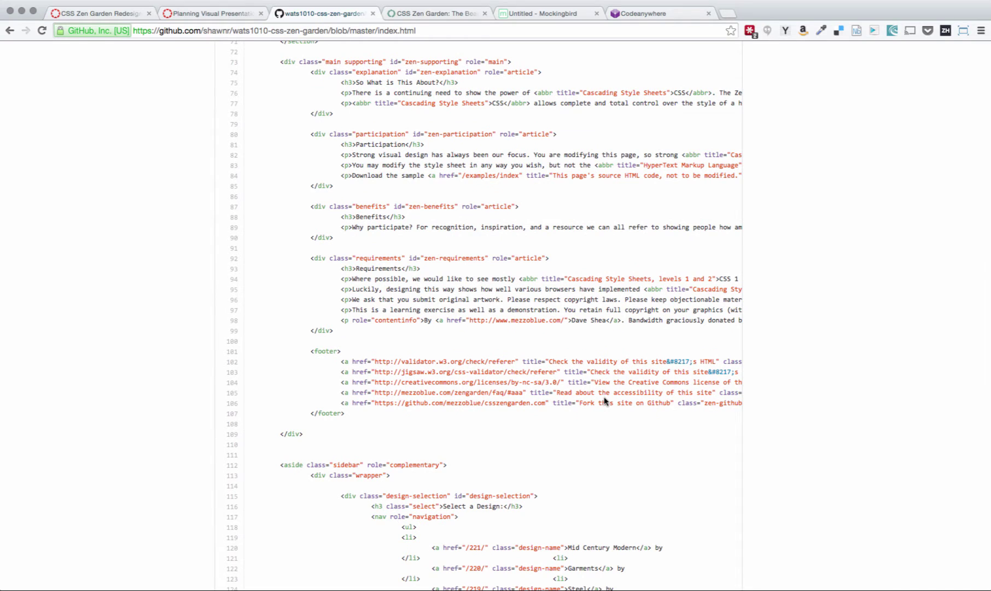
pyautogui.scroll(20, 604, 401)
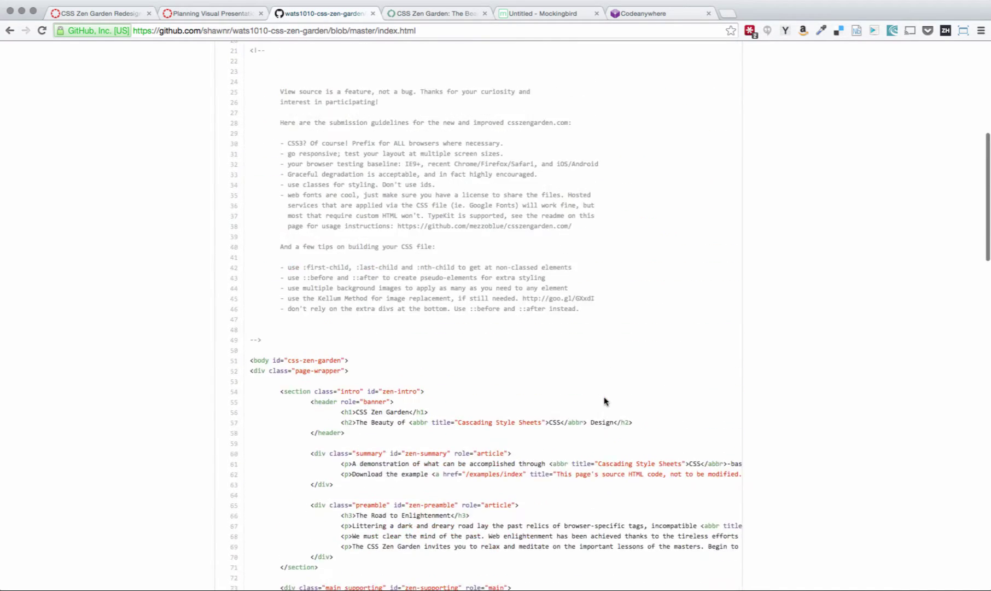
pyautogui.scroll(2, 604, 401)
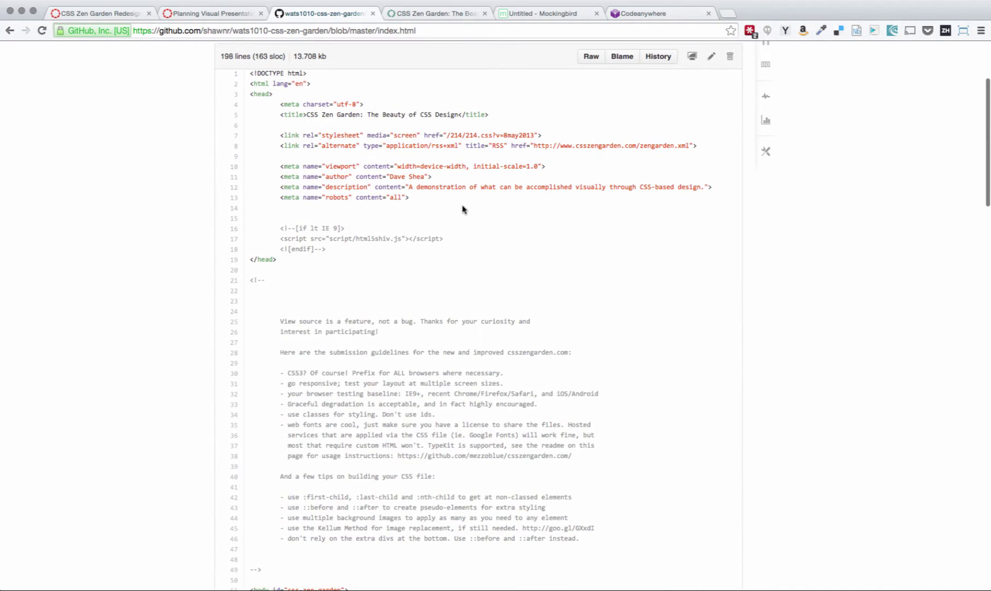
pyautogui.scroll(4, 463, 208)
pyautogui.hscroll(-5, 462, 208)
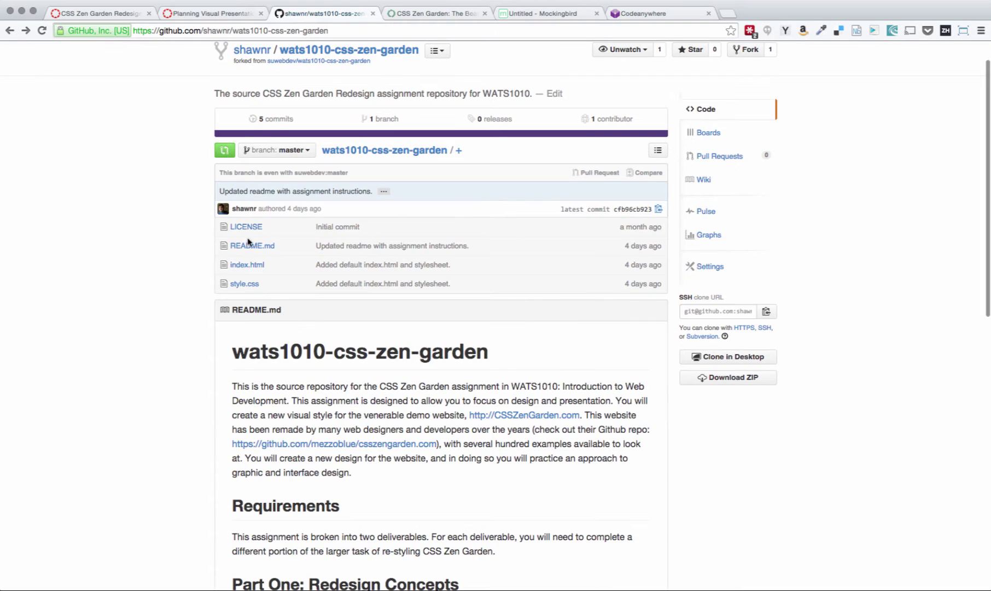
# Open style.css, look through its 194-line stylesheet, then go back to the repository page.
pyautogui.click(234, 281)
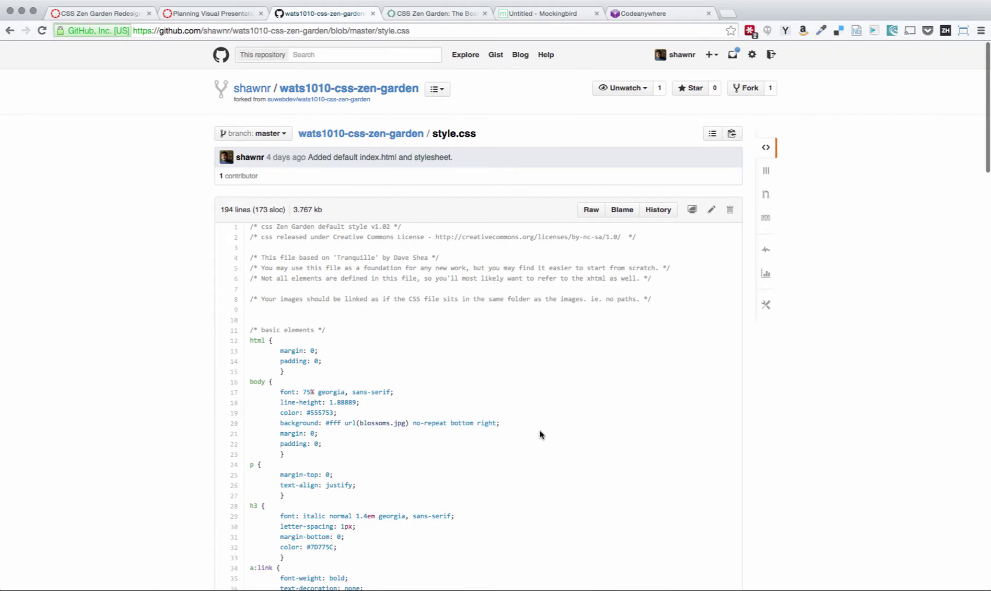
pyautogui.scroll(-10, 605, 469)
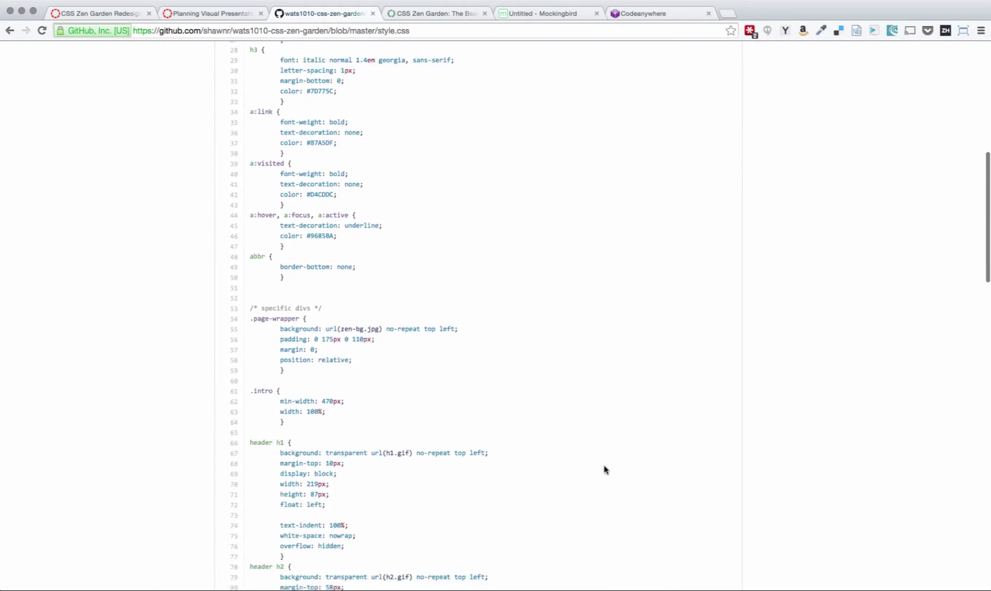
pyautogui.scroll(-9, 604, 470)
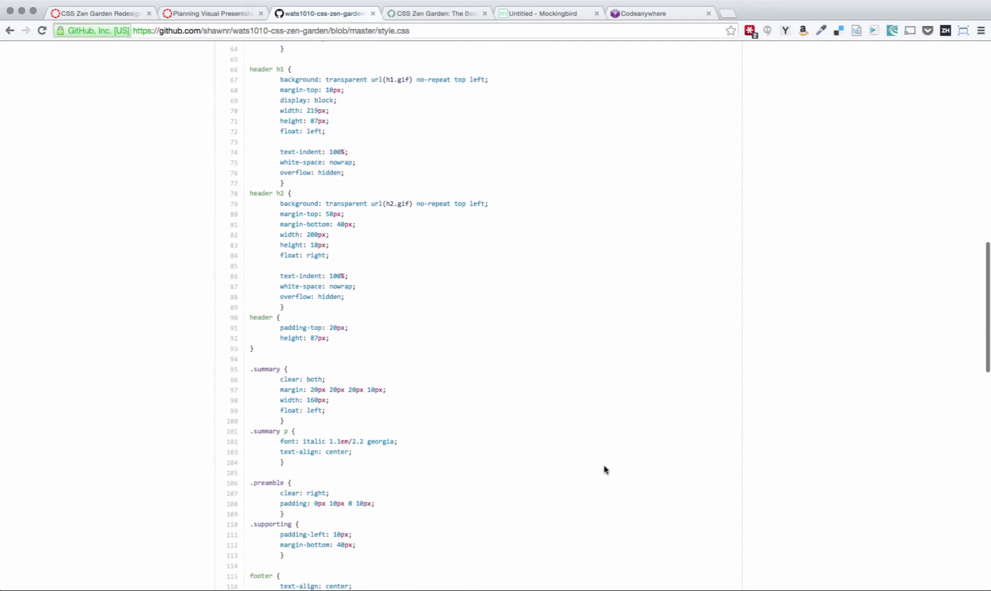
pyautogui.scroll(-3, 604, 469)
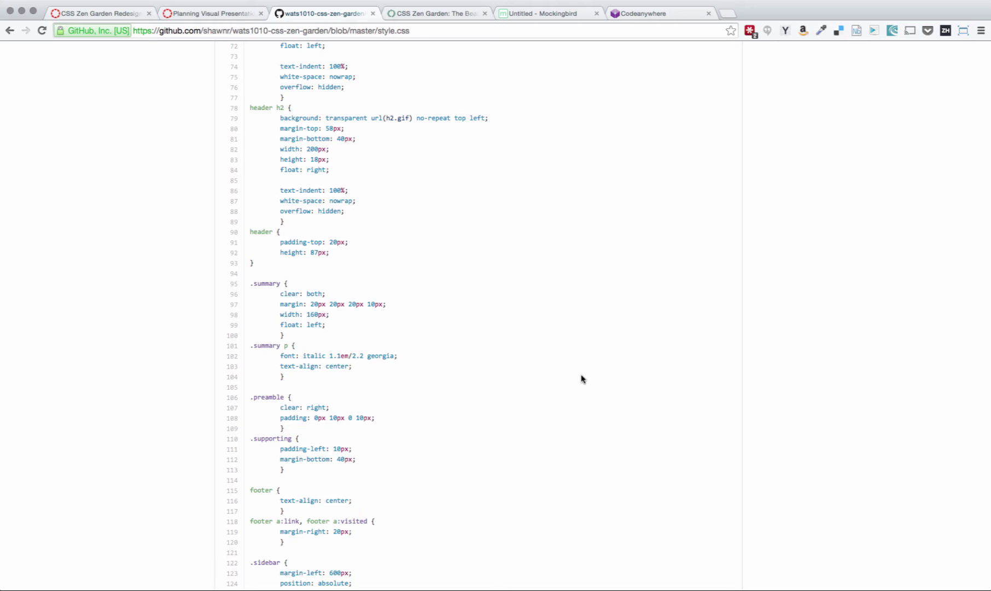
pyautogui.scroll(-4, 583, 378)
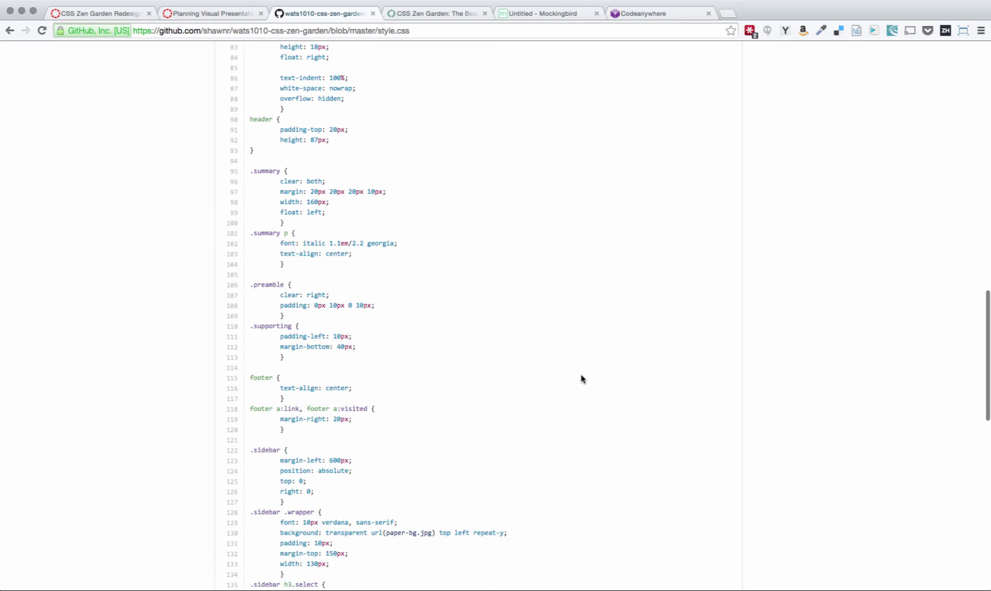
pyautogui.scroll(-8, 583, 378)
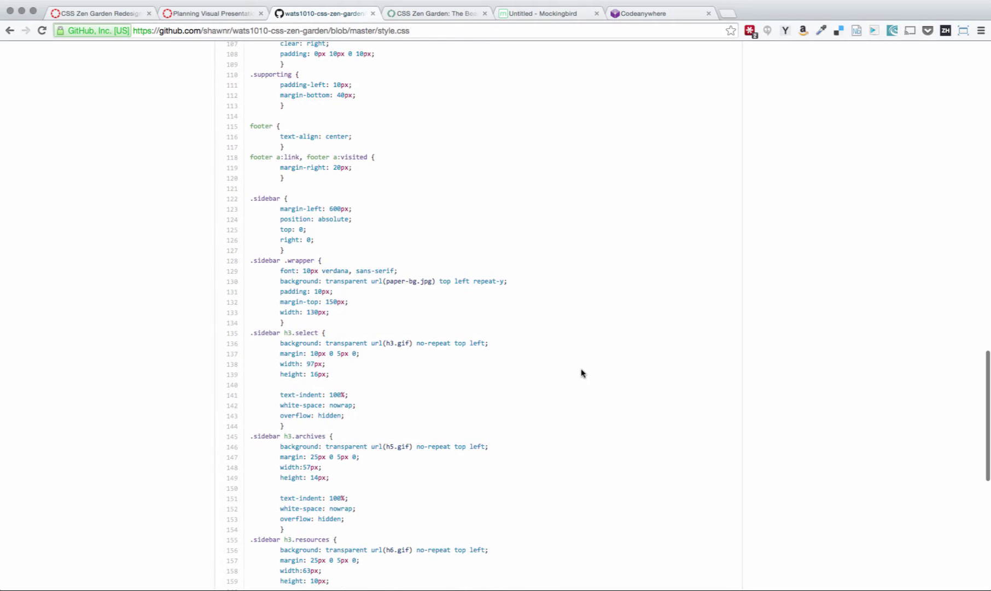
pyautogui.scroll(20, 584, 374)
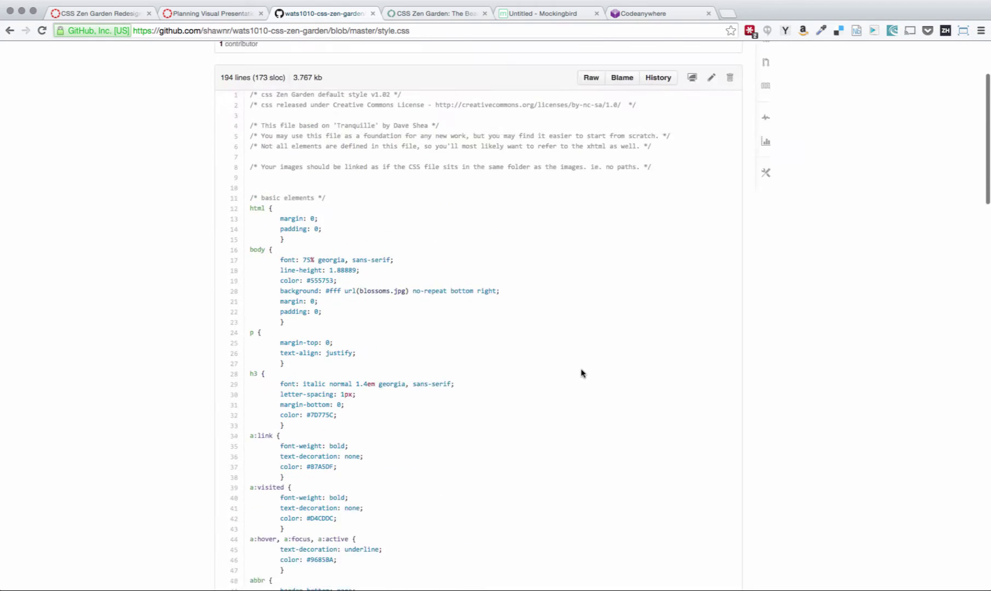
pyautogui.scroll(3, 581, 373)
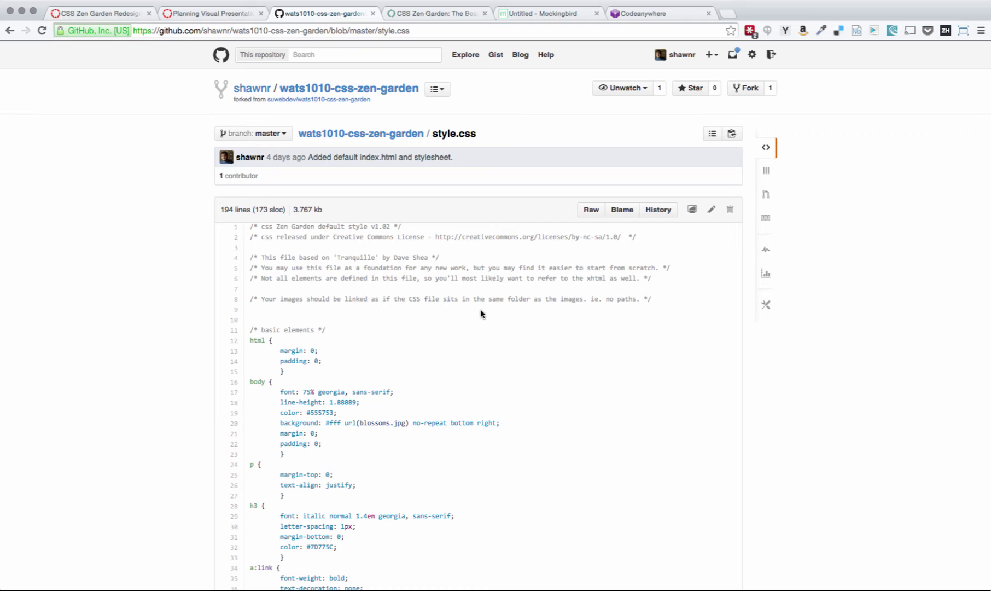
pyautogui.hscroll(-5, 480, 314)
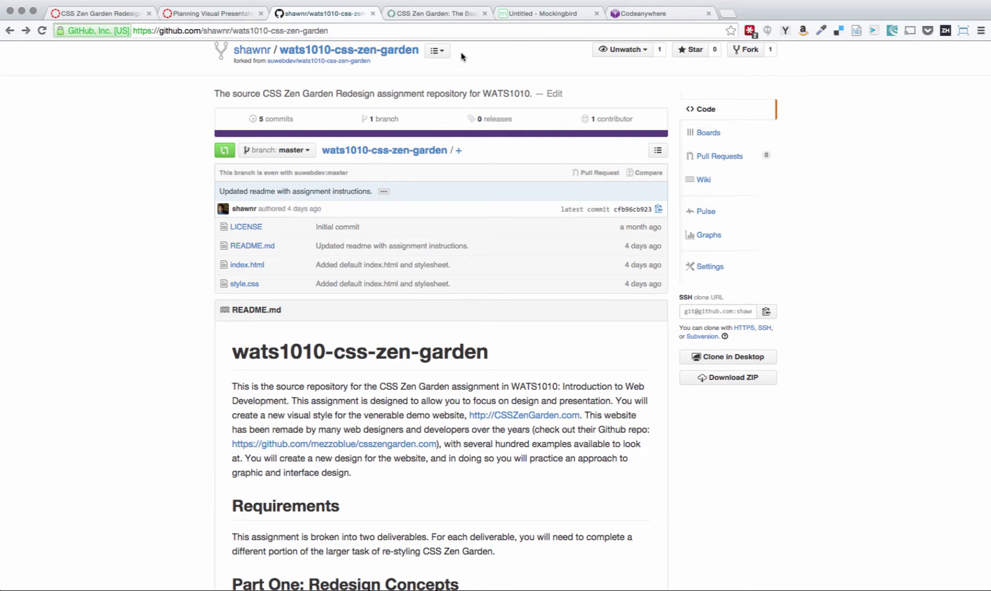
# Check the CSS Zen Garden header for reference, then return to the untitled Mockingbird wireframe.
pyautogui.click(445, 15)
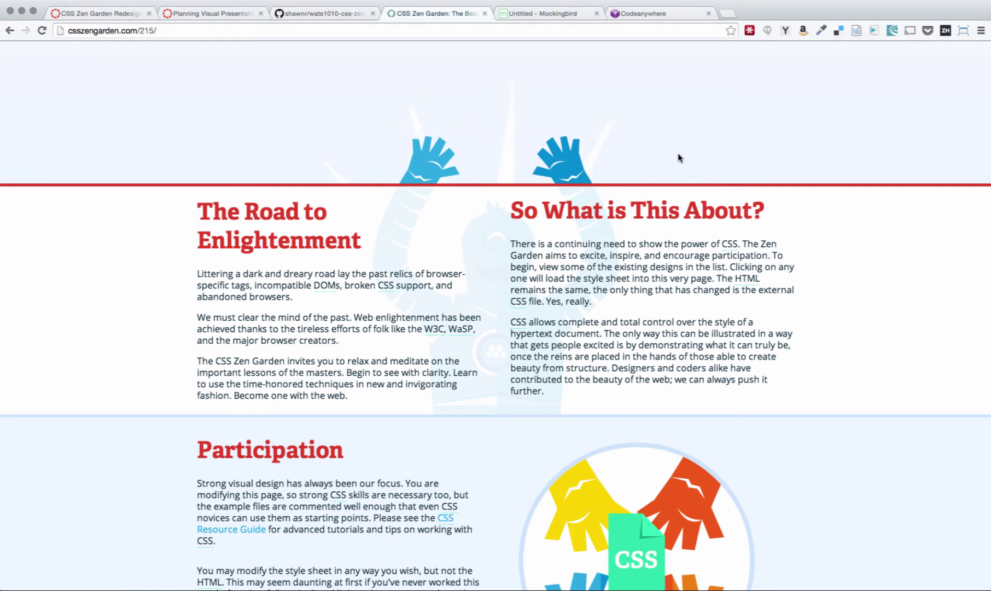
pyautogui.scroll(5, 545, 401)
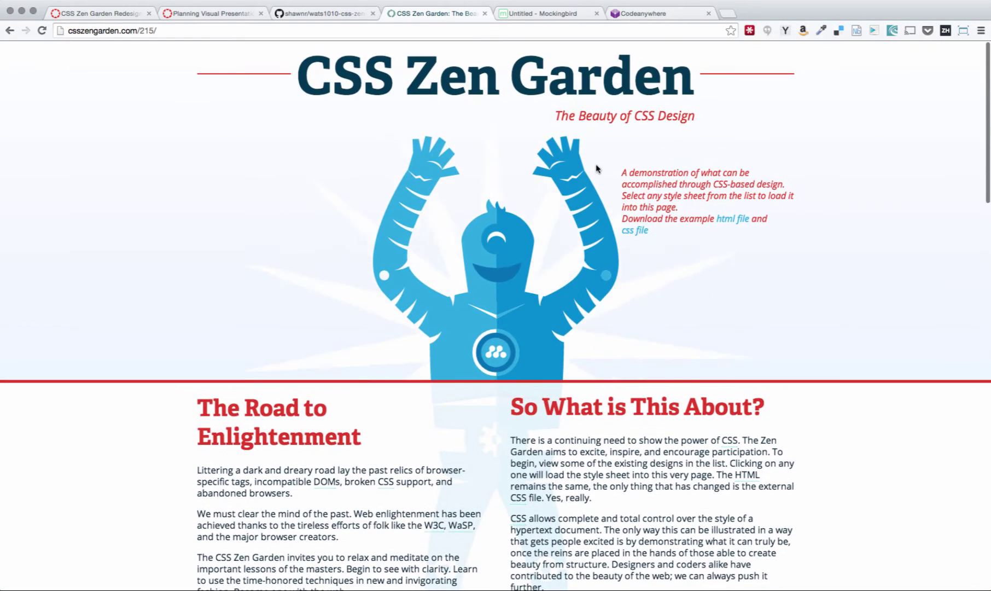
pyautogui.click(559, 14)
pyautogui.click(458, 290)
pyautogui.click(333, 372)
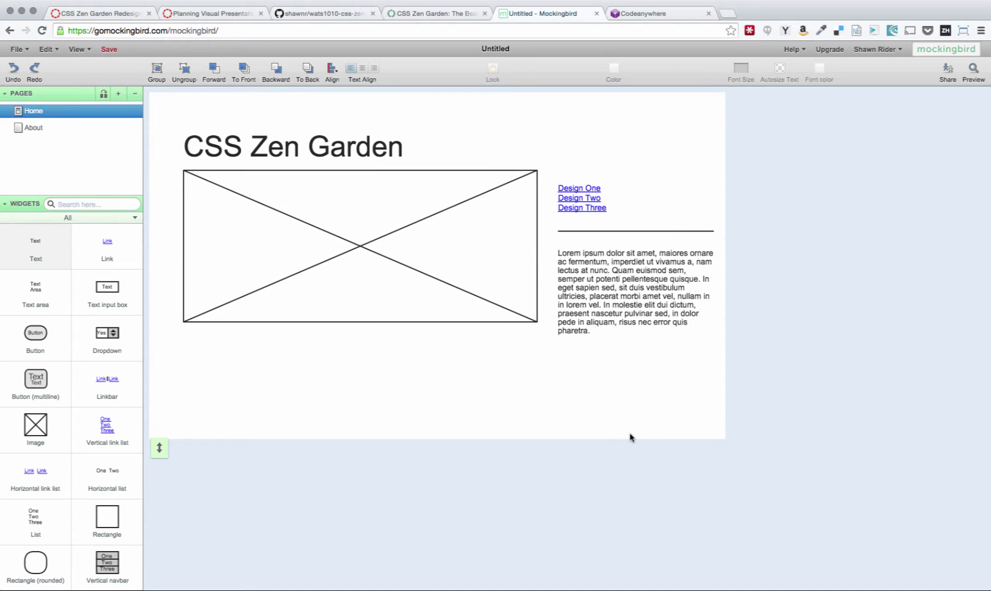
pyautogui.click(503, 305)
pyautogui.click(320, 370)
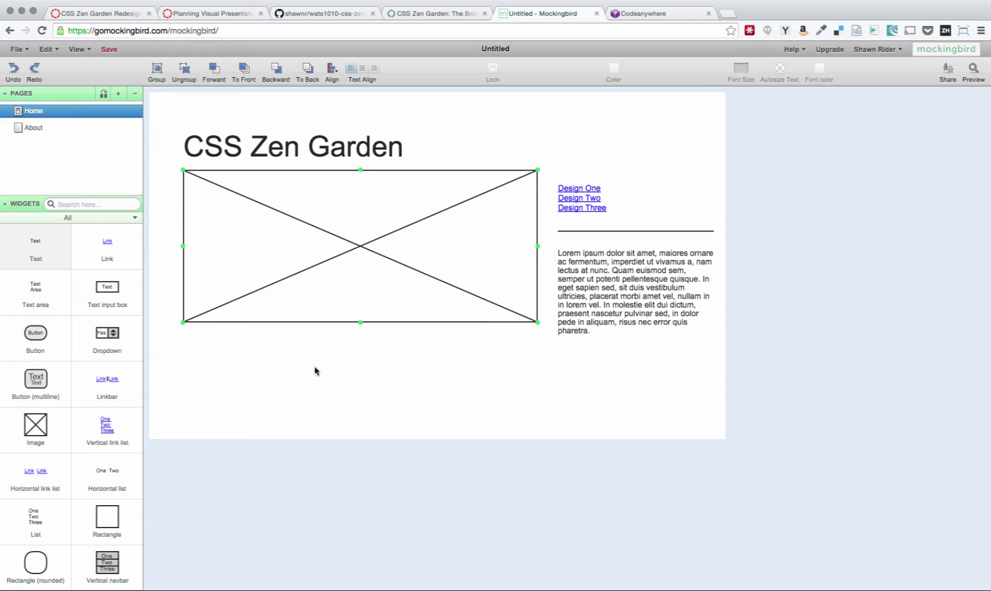
pyautogui.click(316, 370)
pyautogui.click(564, 335)
pyautogui.click(446, 13)
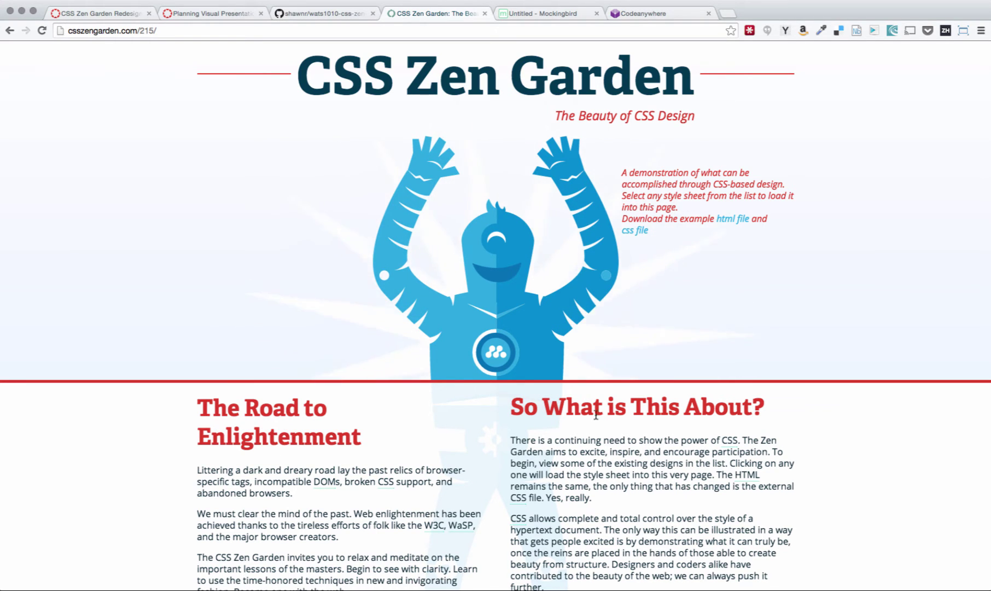
pyautogui.click(537, 13)
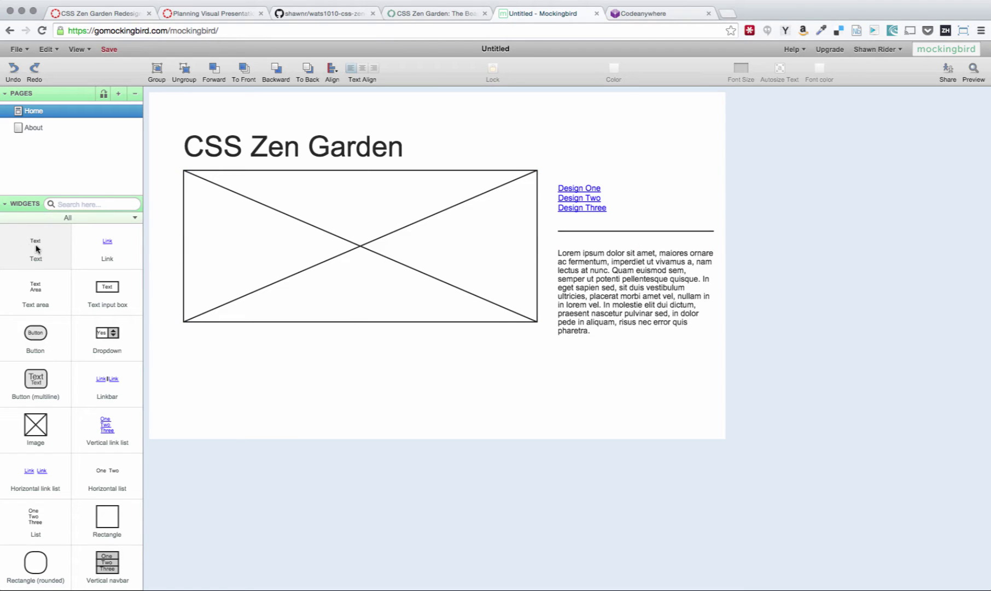
# Place an 'Other Designs' text label above the three design links and enlarge it to size 41.
pyautogui.moveTo(36, 249); pyautogui.dragTo(561, 164)
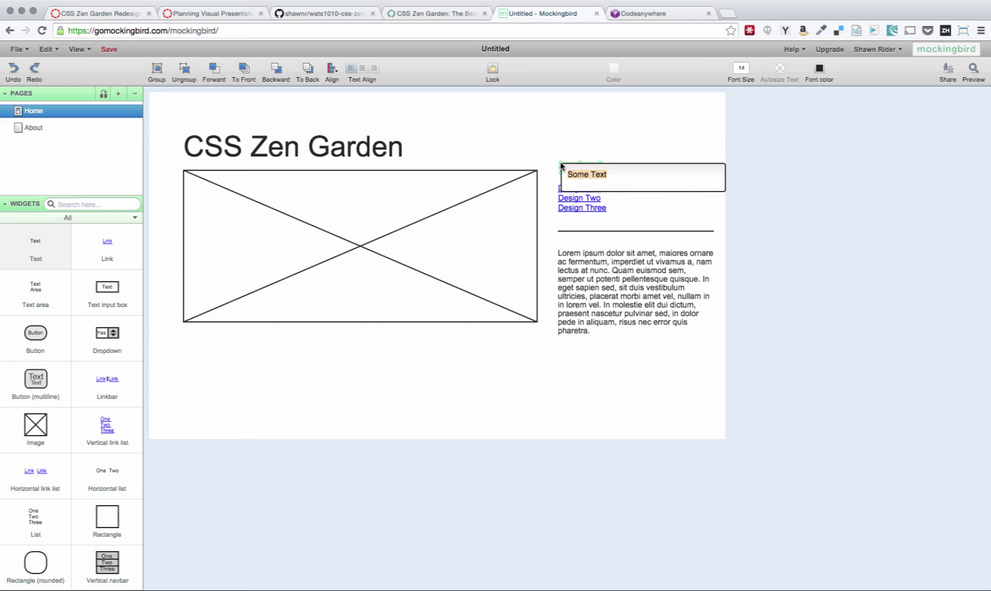
pyautogui.write('Other Designs')
pyautogui.click(708, 144)
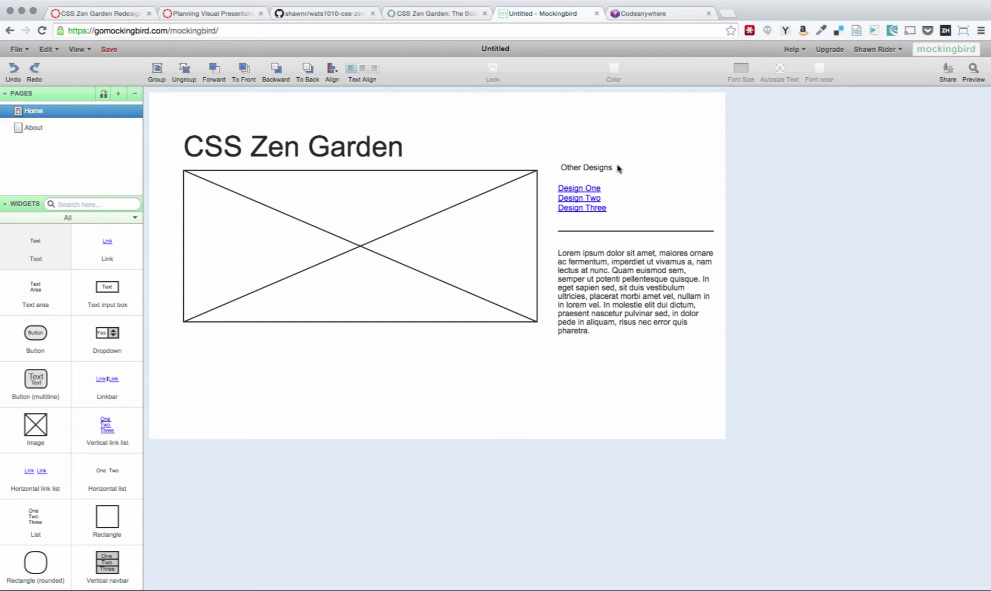
pyautogui.click(610, 171)
pyautogui.moveTo(612, 164); pyautogui.dragTo(640, 164)
pyautogui.keyDown('shift'); pyautogui.click(632, 309); pyautogui.keyUp('shift')
pyautogui.click(656, 366)
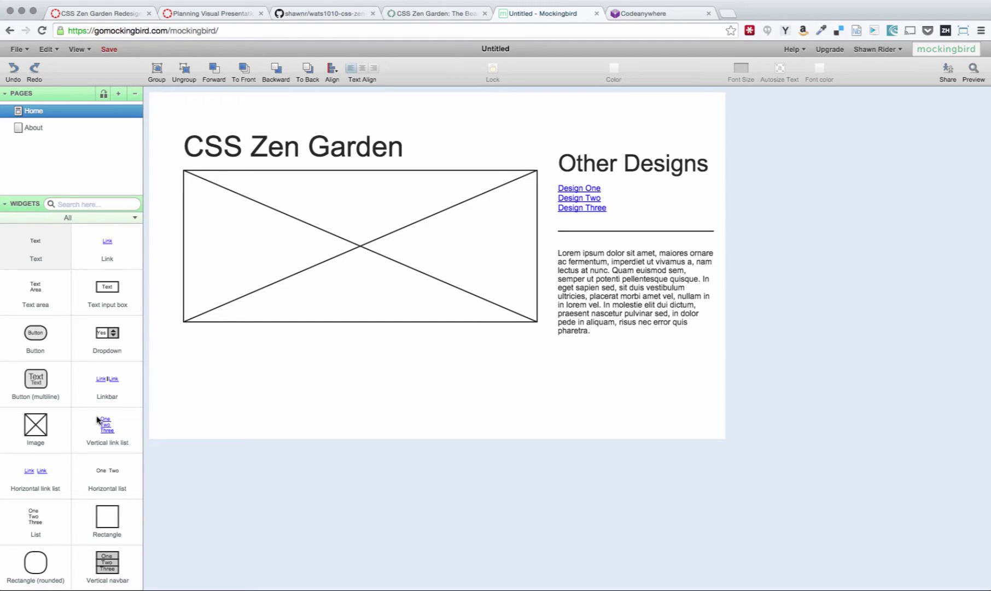
# Add a 'So What is This All About?' label under the image, sized 44 and left-aligned.
pyautogui.click(519, 268)
pyautogui.click(539, 358)
pyautogui.moveTo(37, 237); pyautogui.dragTo(196, 348)
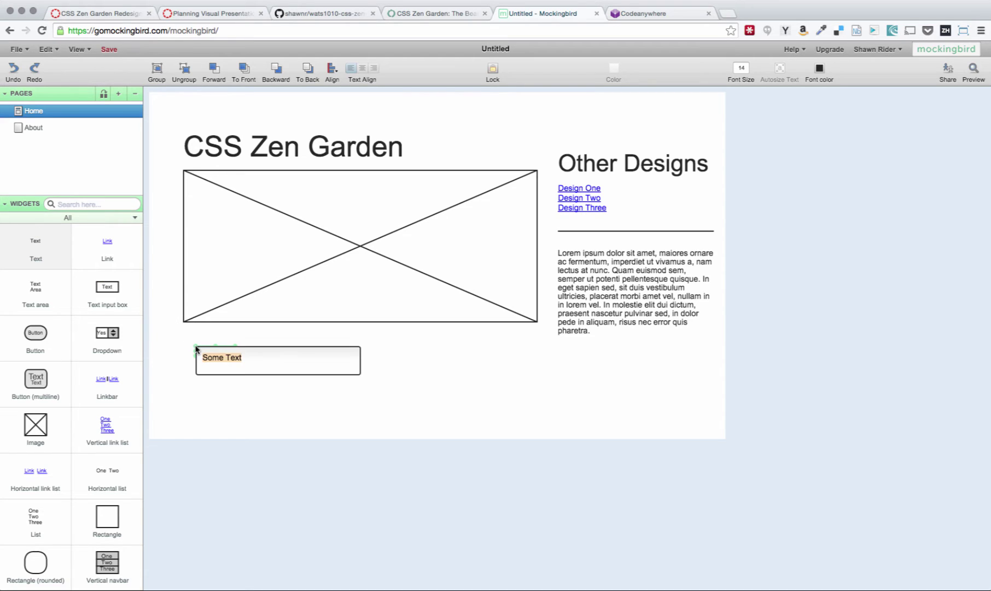
pyautogui.write('So')
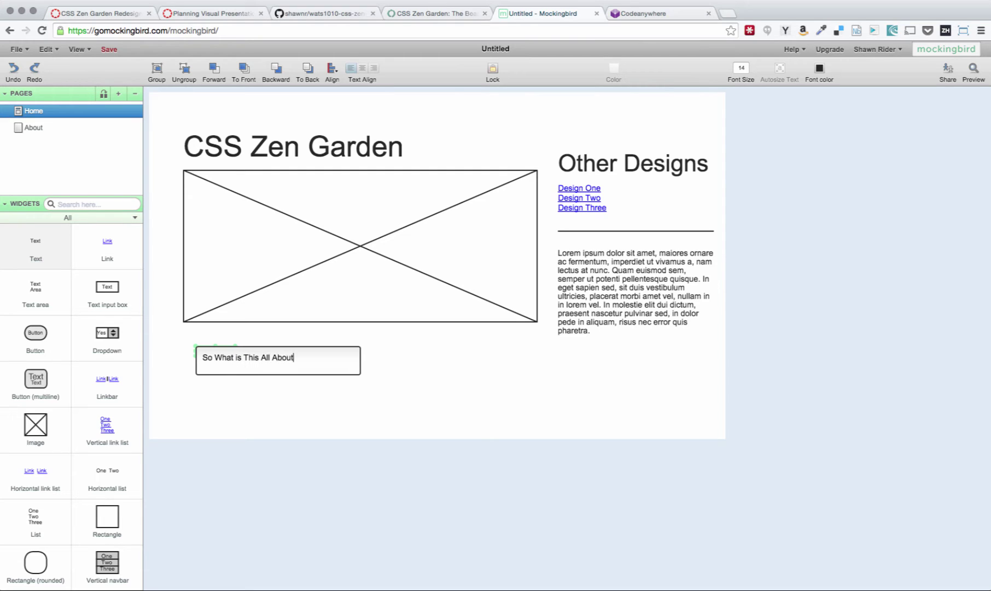
pyautogui.click(427, 376)
pyautogui.click(286, 353)
pyautogui.moveTo(291, 353); pyautogui.dragTo(516, 377)
pyautogui.moveTo(374, 374); pyautogui.dragTo(361, 366)
# Add a lorem ipsum text area below the heading and widen it to the image's width.
pyautogui.click(346, 406)
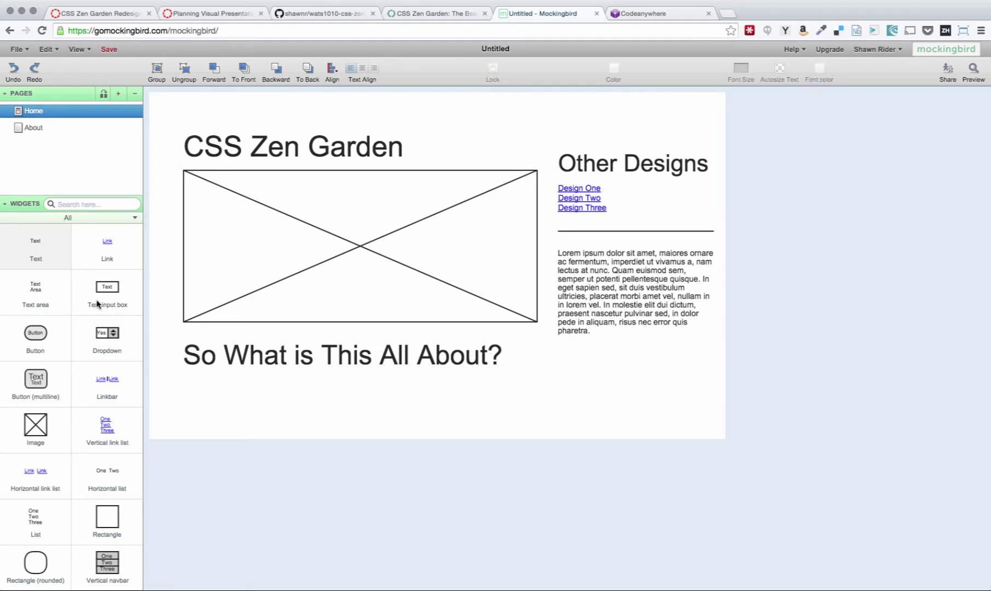
pyautogui.moveTo(31, 291); pyautogui.dragTo(189, 386)
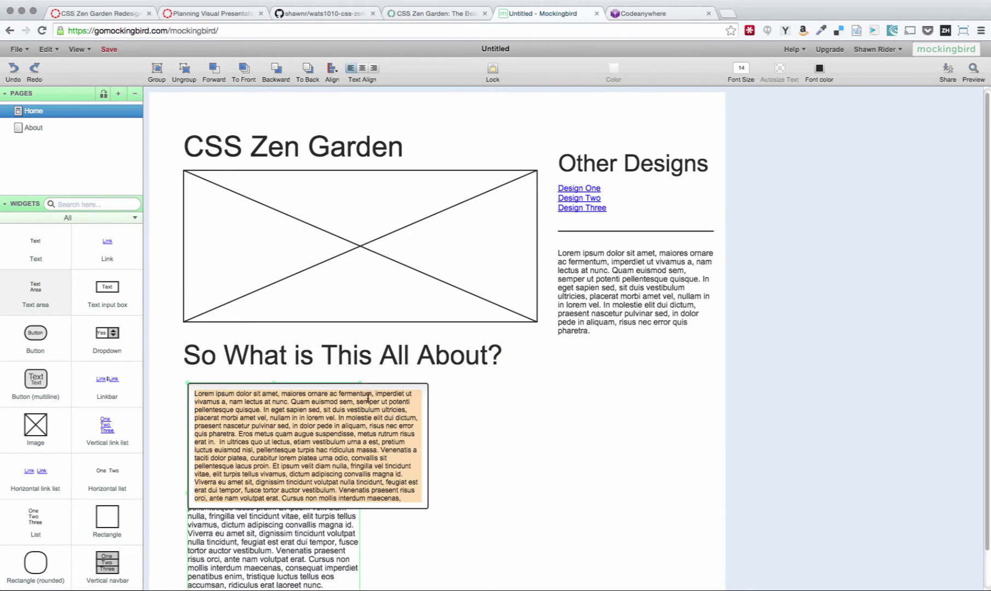
pyautogui.click(377, 437)
pyautogui.click(489, 442)
pyautogui.click(350, 416)
pyautogui.moveTo(361, 493); pyautogui.dragTo(504, 472)
pyautogui.scroll(-2, 629, 467)
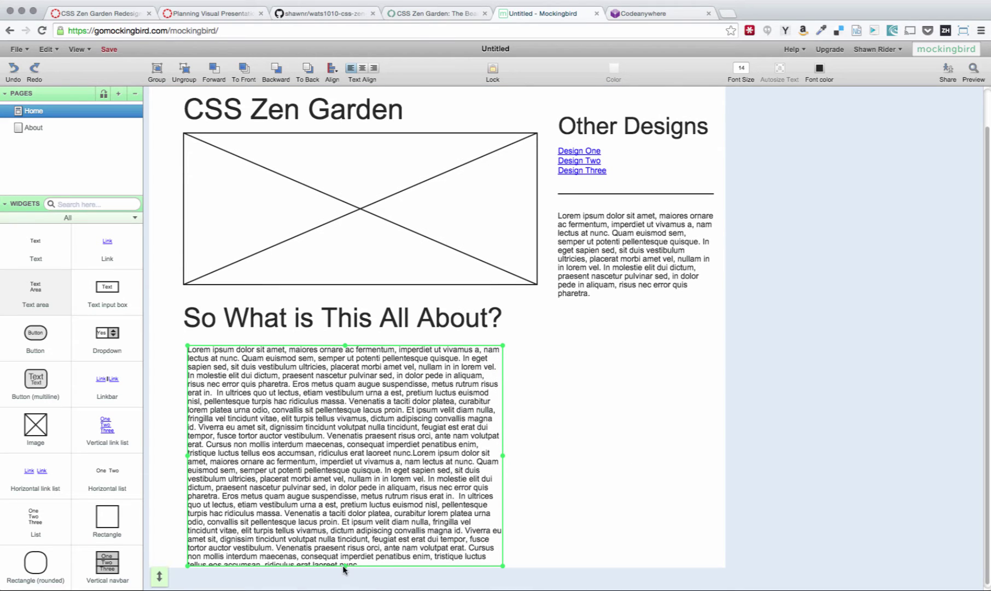
pyautogui.moveTo(345, 565); pyautogui.dragTo(344, 551)
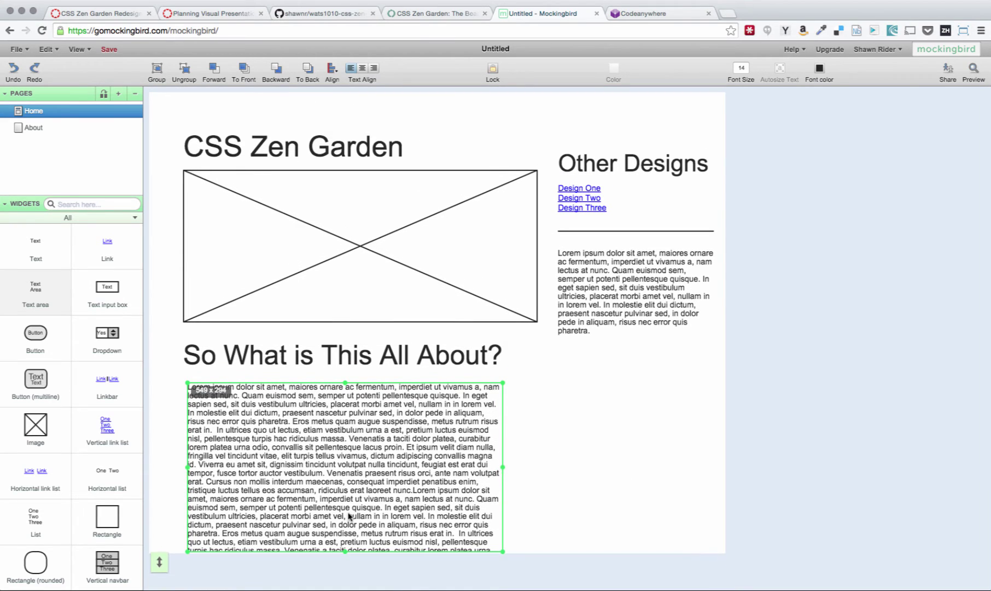
# Shorten the paragraph by deleting its text from 'Et ipsum' onward.
pyautogui.doubleClick(406, 467)
pyautogui.click(338, 462)
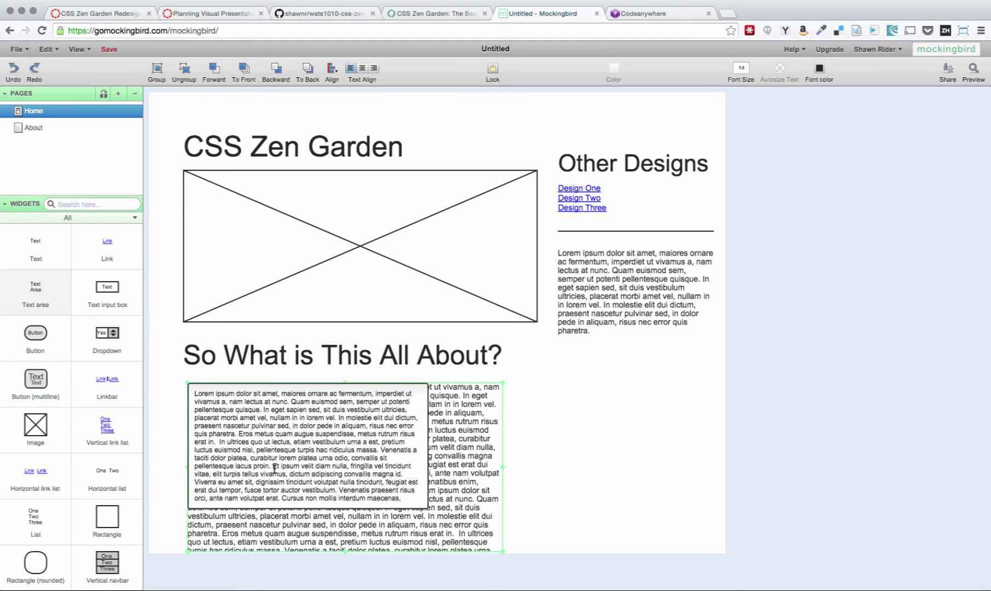
pyautogui.moveTo(273, 466); pyautogui.dragTo(392, 558)
pyautogui.press('BackSpace')
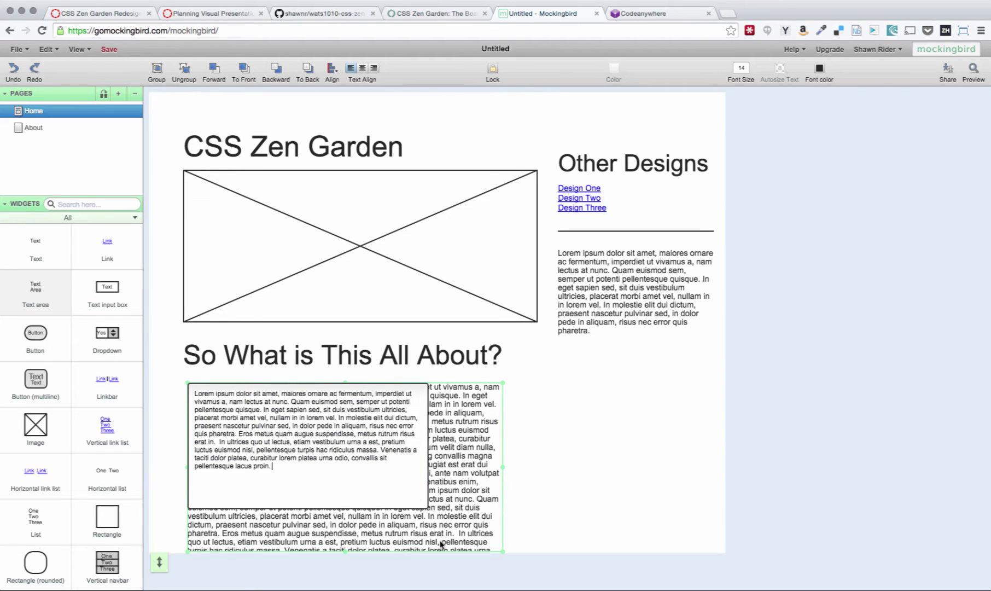
pyautogui.click(712, 518)
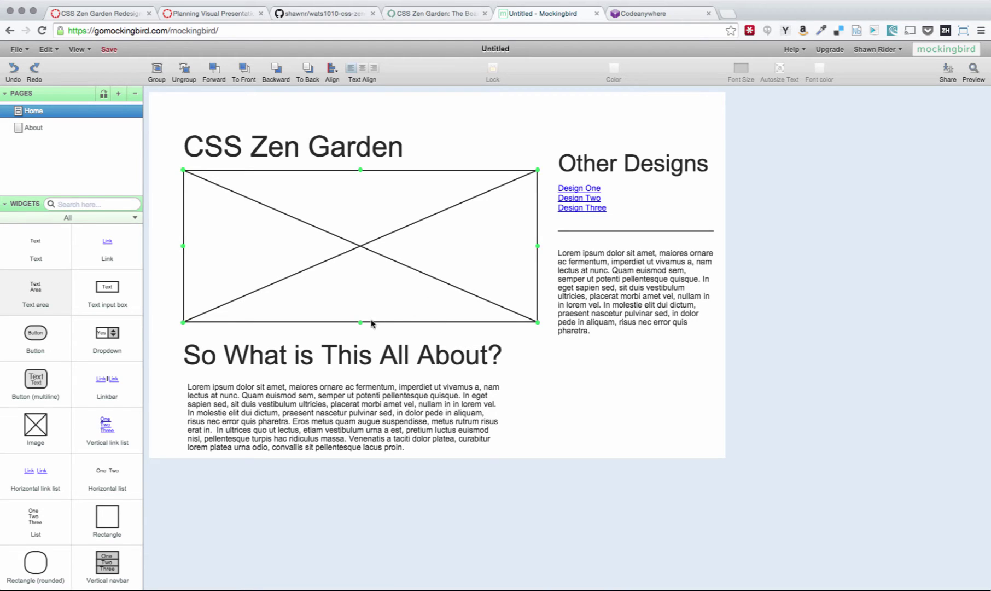
# Export the wireframe to PDF with project name 'css-zen-garden', dismissing the activation warning.
pyautogui.click(17, 49)
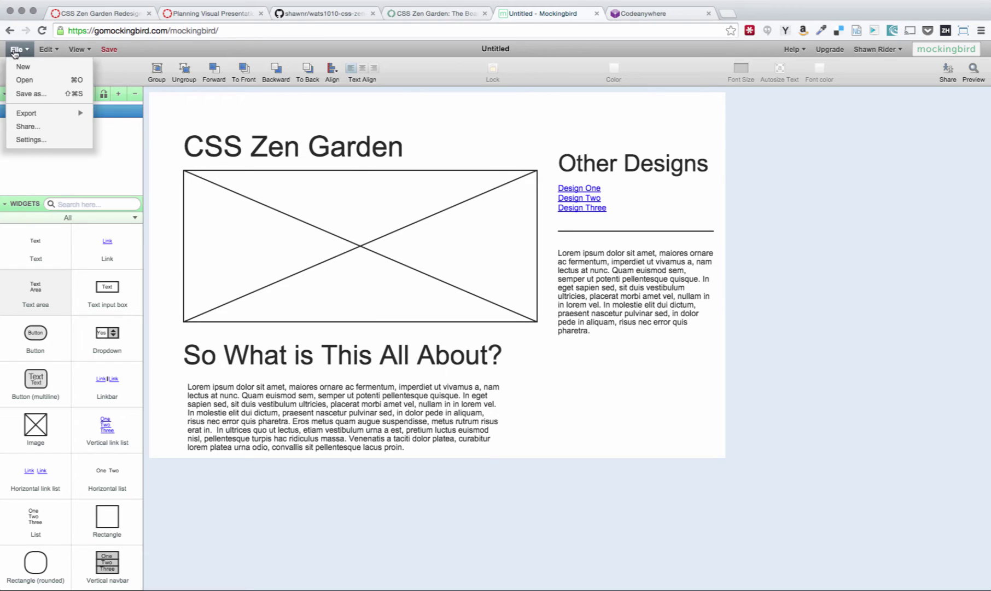
pyautogui.moveTo(32, 117)
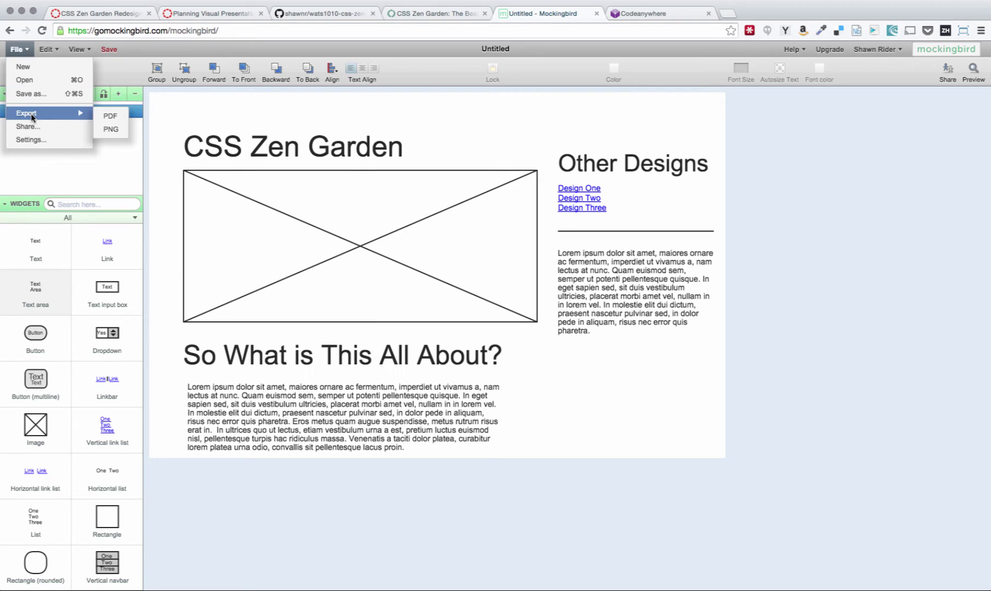
pyautogui.click(111, 117)
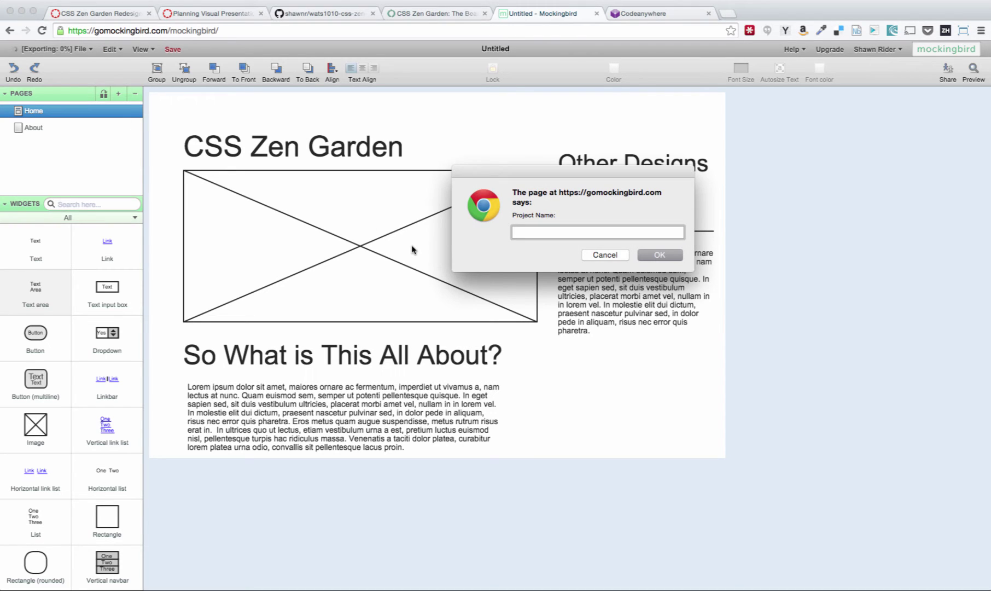
pyautogui.write('css-zen-garden')
pyautogui.click(661, 255)
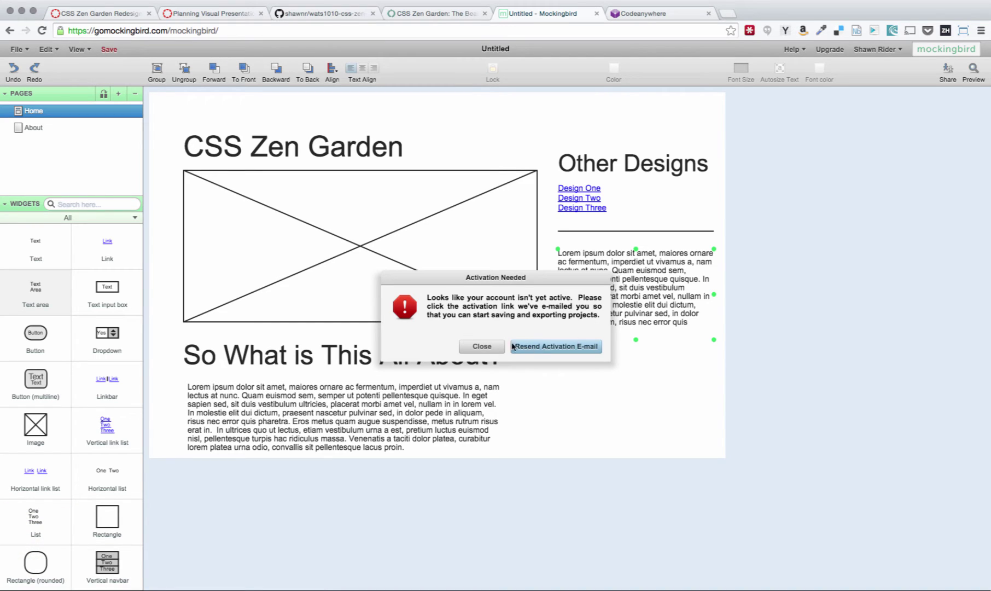
pyautogui.click(481, 347)
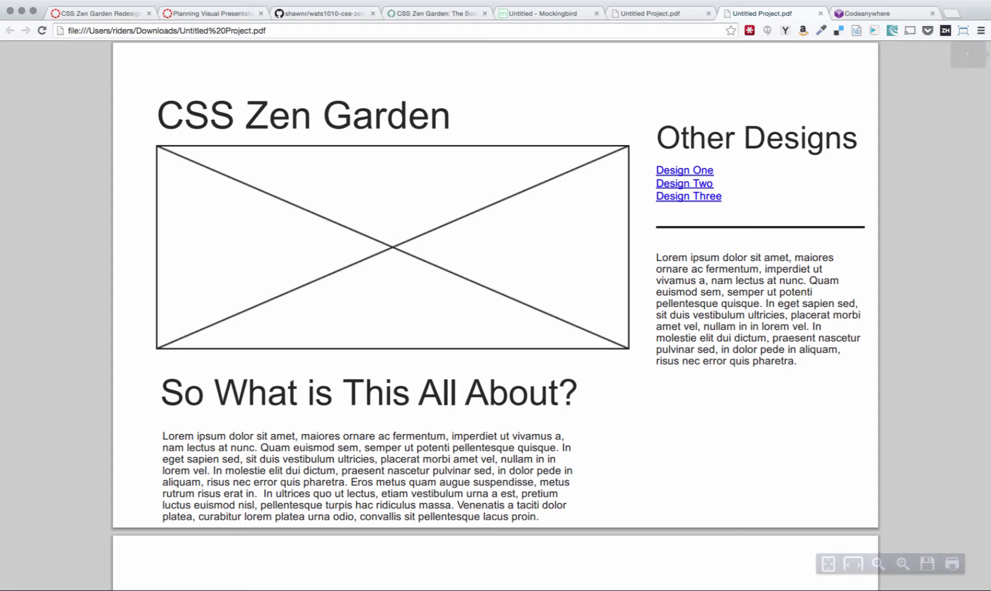
# Scroll through the exported wireframe PDF and close the duplicate Untitled Project.pdf tab.
pyautogui.scroll(-7, 702, 377)
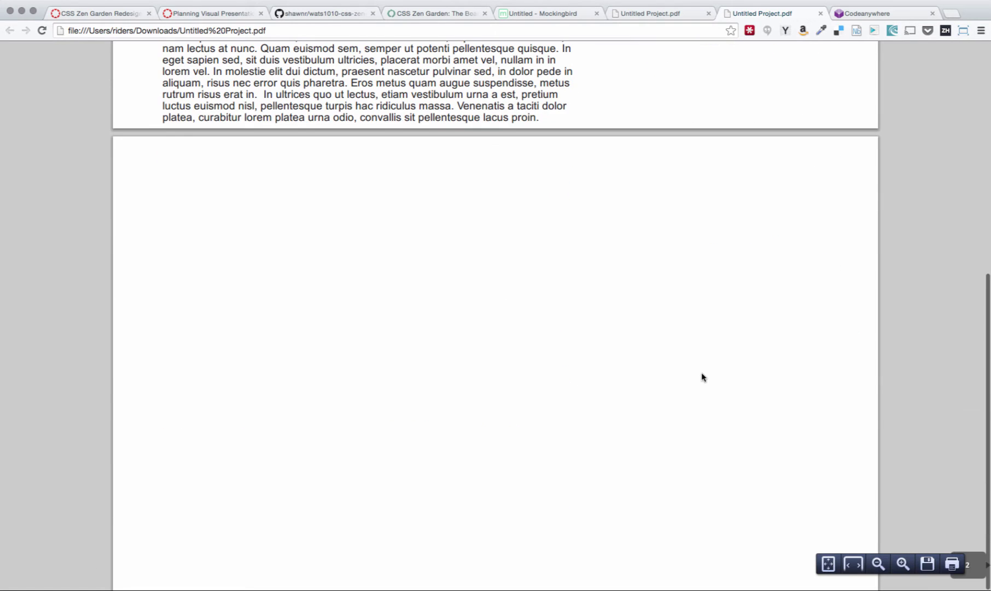
pyautogui.scroll(7, 703, 377)
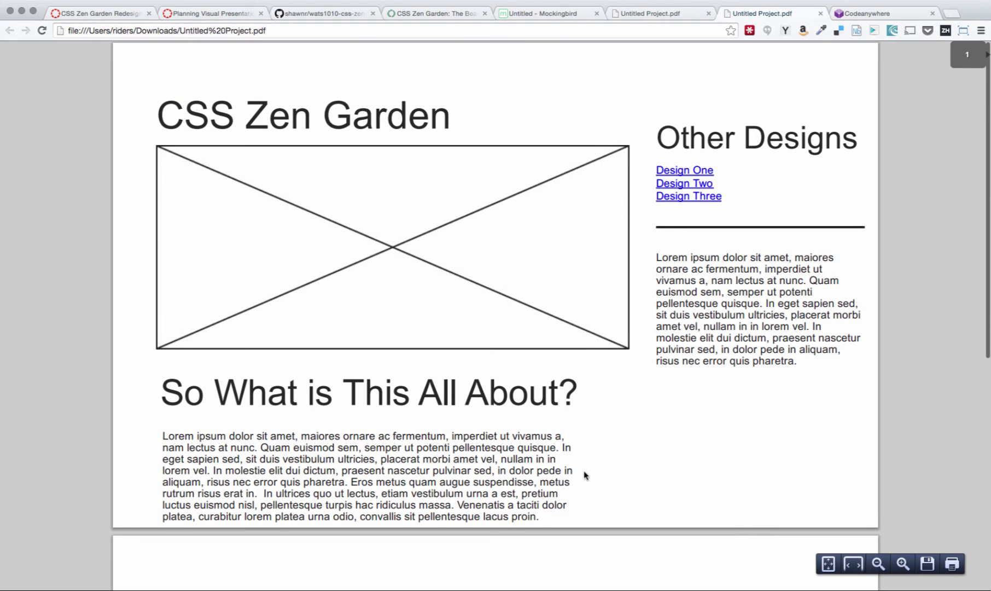
pyautogui.scroll(-7, 590, 482)
pyautogui.scroll(7, 591, 483)
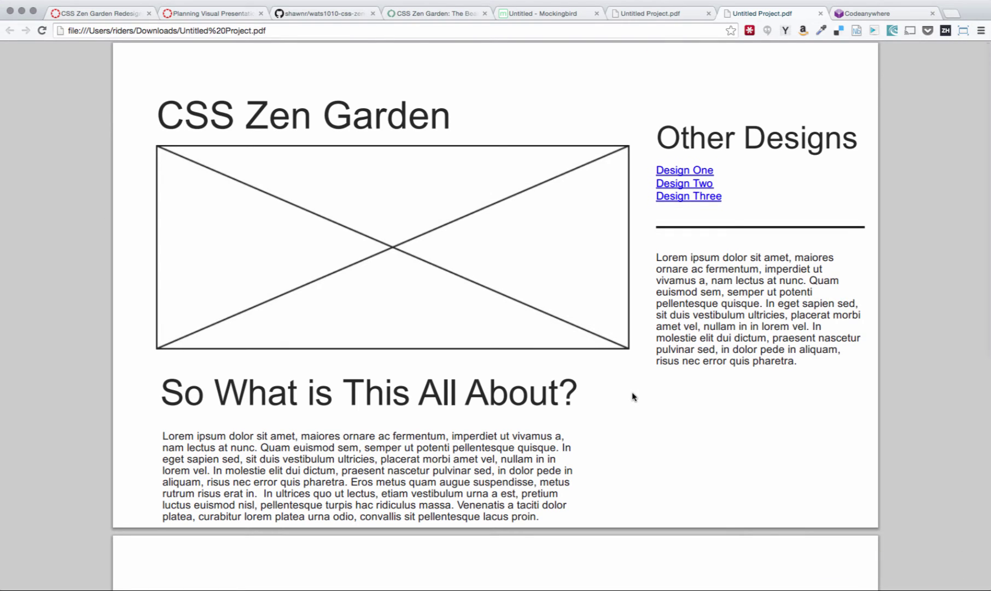
pyautogui.click(820, 12)
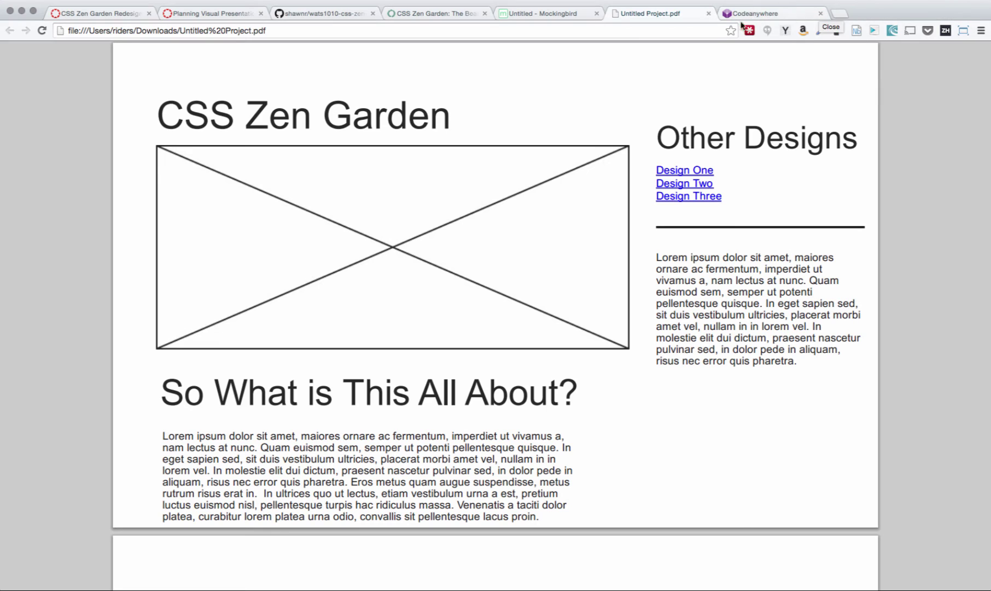
# Close the last PDF preview and add a folder named 'design' to the css zen garden project.
pyautogui.click(709, 14)
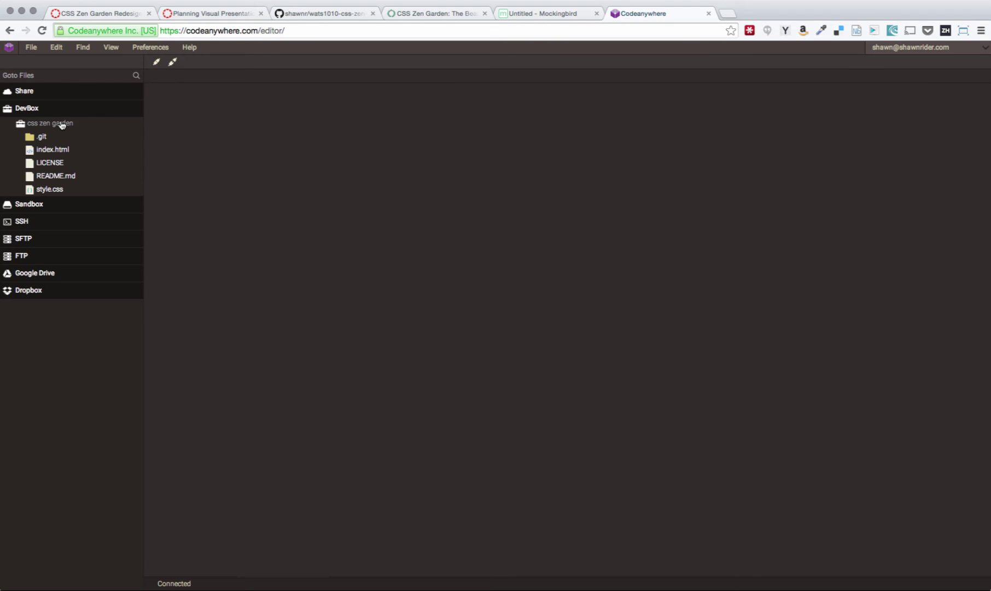
pyautogui.rightClick(62, 124)
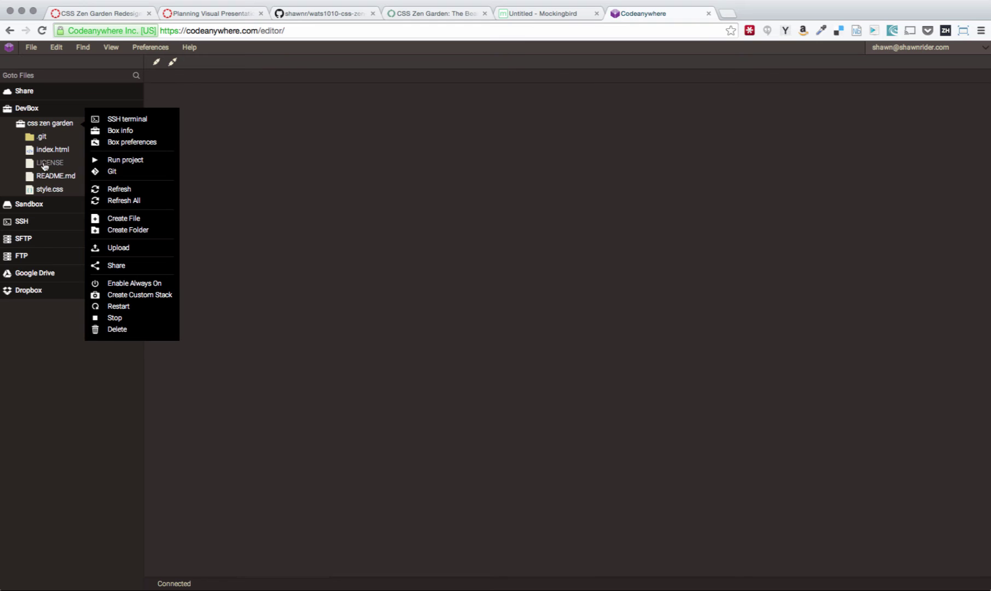
pyautogui.click(130, 231)
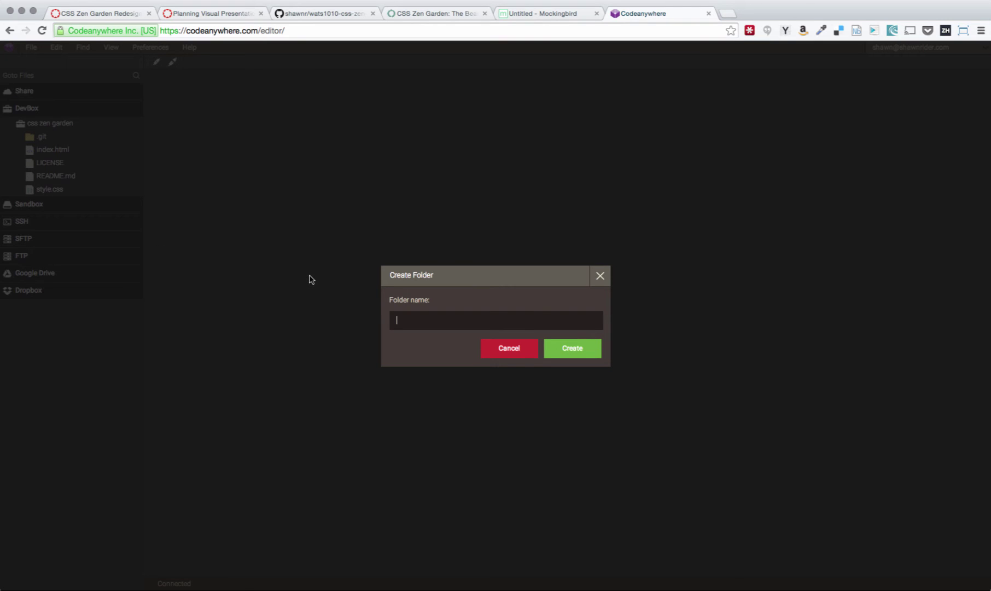
pyautogui.write('design')
pyautogui.press('Return')
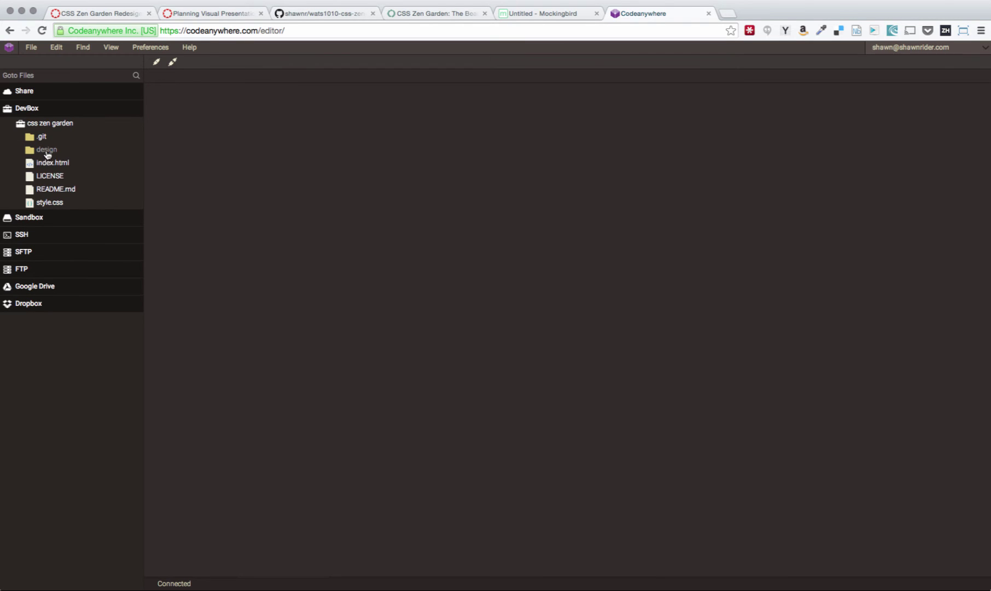
# Create an empty design-concepts.md file in the design folder, correcting the typed name to that.
pyautogui.rightClick(47, 154)
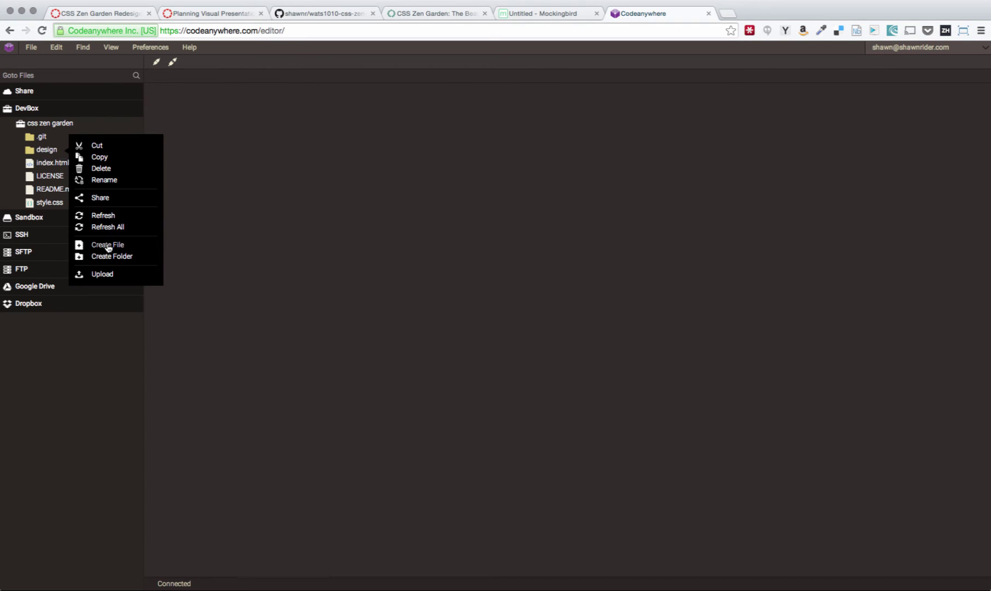
pyautogui.click(107, 245)
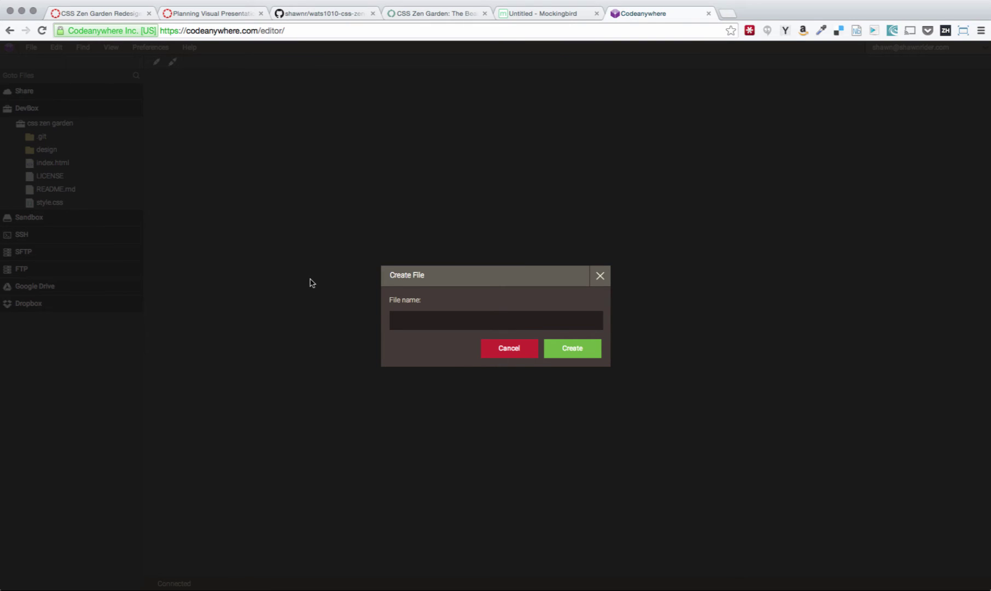
pyautogui.write('design_conce')
pyautogui.press('BackSpace')
pyautogui.press('BackSpace')
pyautogui.press('BackSpace')
pyautogui.press('BackSpace')
pyautogui.press('BackSpace')
pyautogui.press('BackSpace')
pyautogui.write('-concepts.html')
pyautogui.press('BackSpace')
pyautogui.press('BackSpace')
pyautogui.press('BackSpace')
pyautogui.press('BackSpace')
pyautogui.write('md')
pyautogui.click(583, 350)
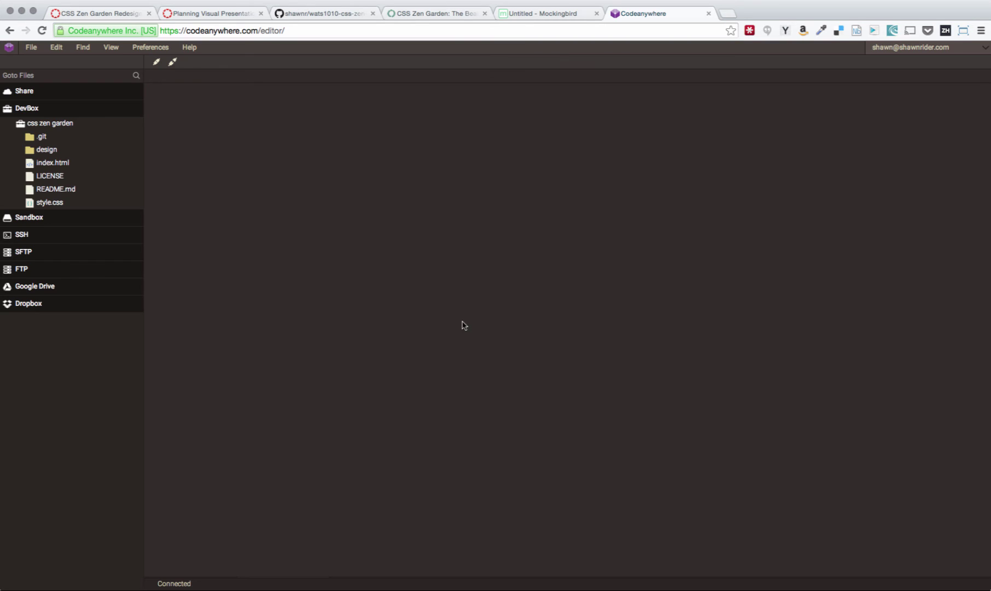
# Open design-concepts.md and give it the heading '# Design Concepts'.
pyautogui.click(47, 150)
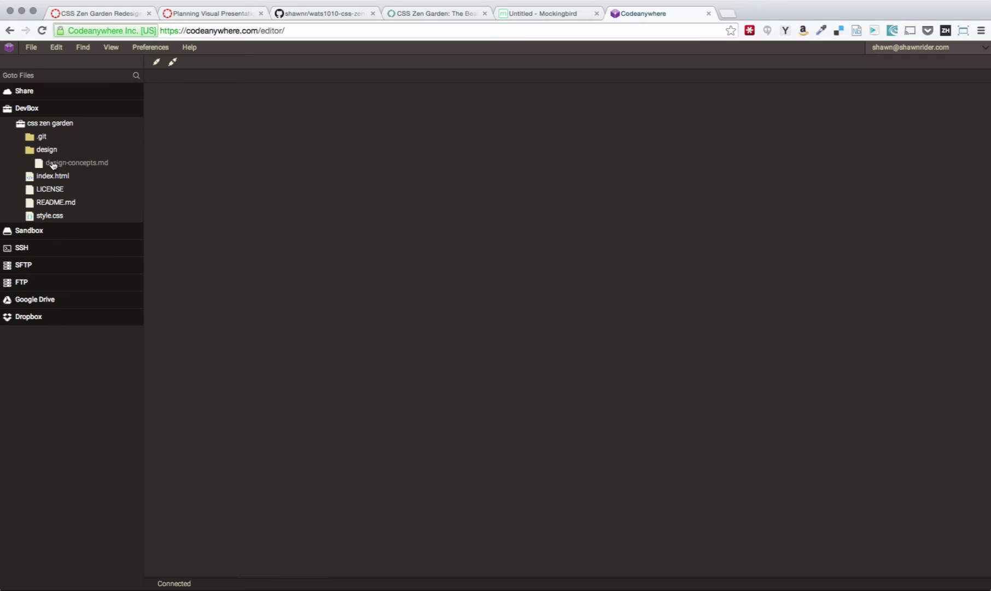
pyautogui.doubleClick(54, 163)
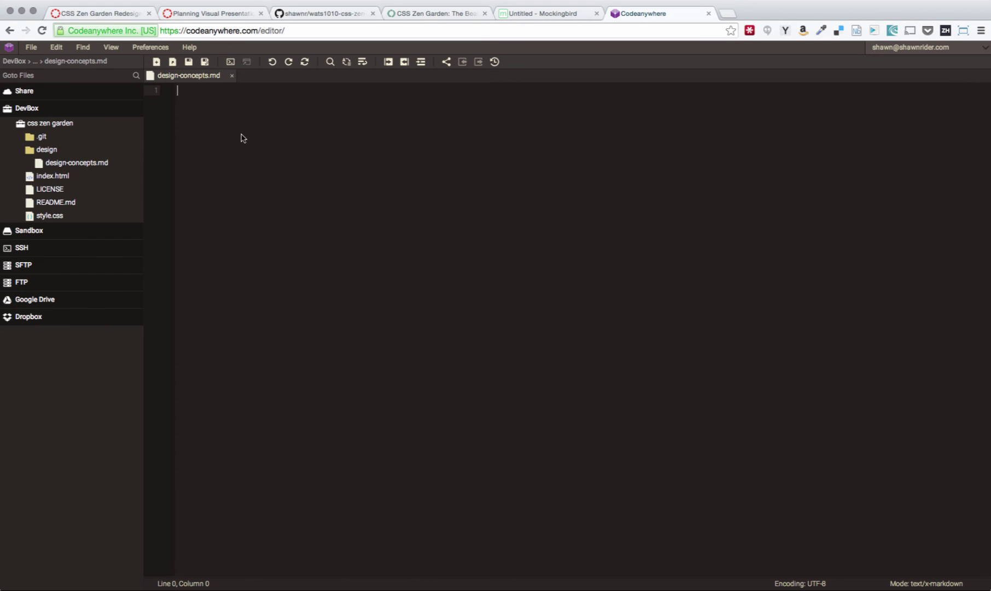
pyautogui.write('# Design Co')
pyautogui.press('BackSpace')
pyautogui.press('BackSpace')
pyautogui.write('ncepts')
pyautogui.press('Return')
pyautogui.press('Return')
# Add the two placeholder lines on the design concept and user impact, remove stray 'Write', and save.
pyautogui.write('Write some text about t')
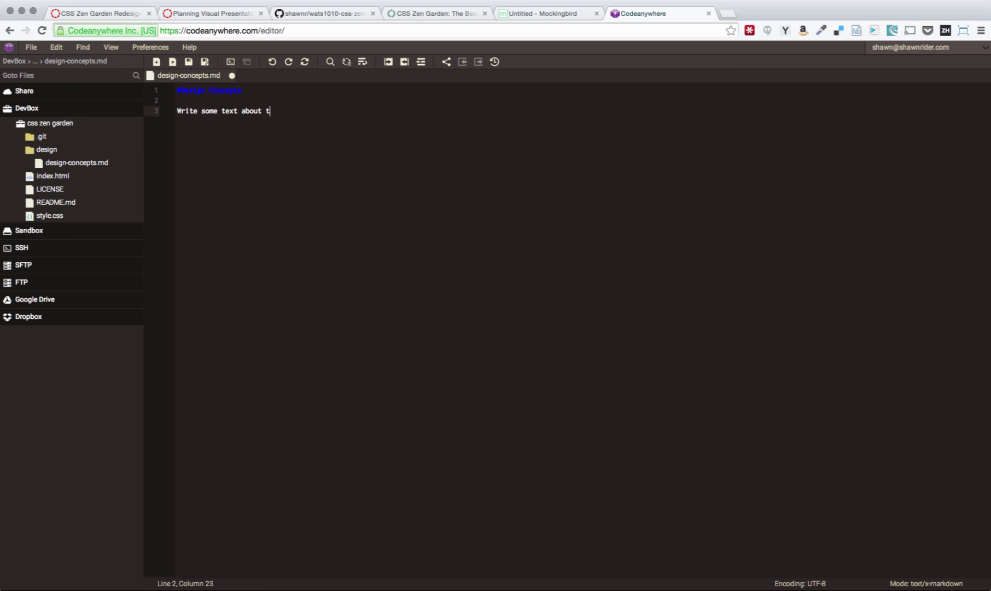
pyautogui.write('he design concept.Write')
pyautogui.press('Return')
pyautogui.press('Return')
pyautogui.write('Talk about how I expect to affect my users with ')
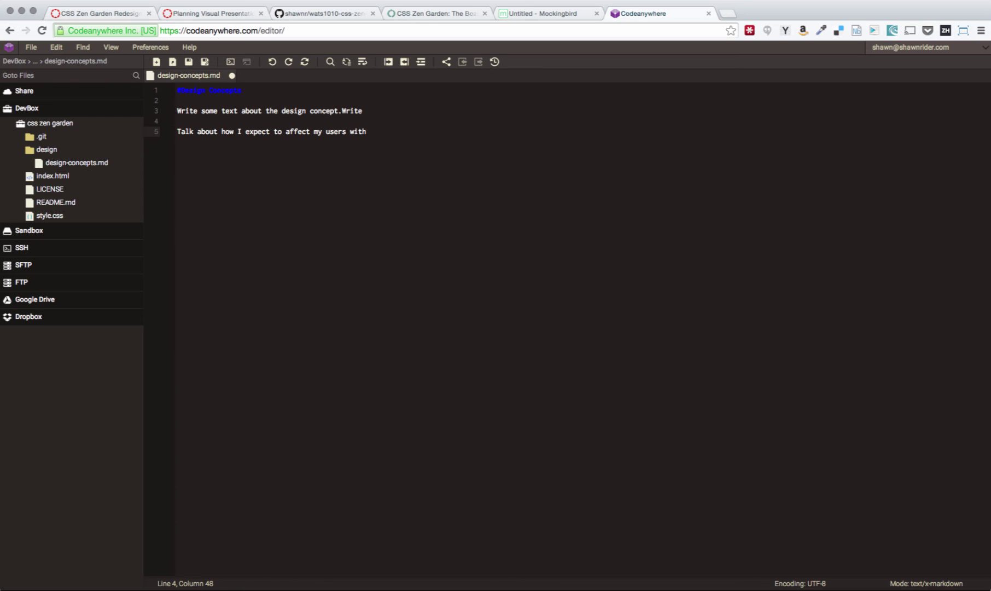
pyautogui.write('the style.')
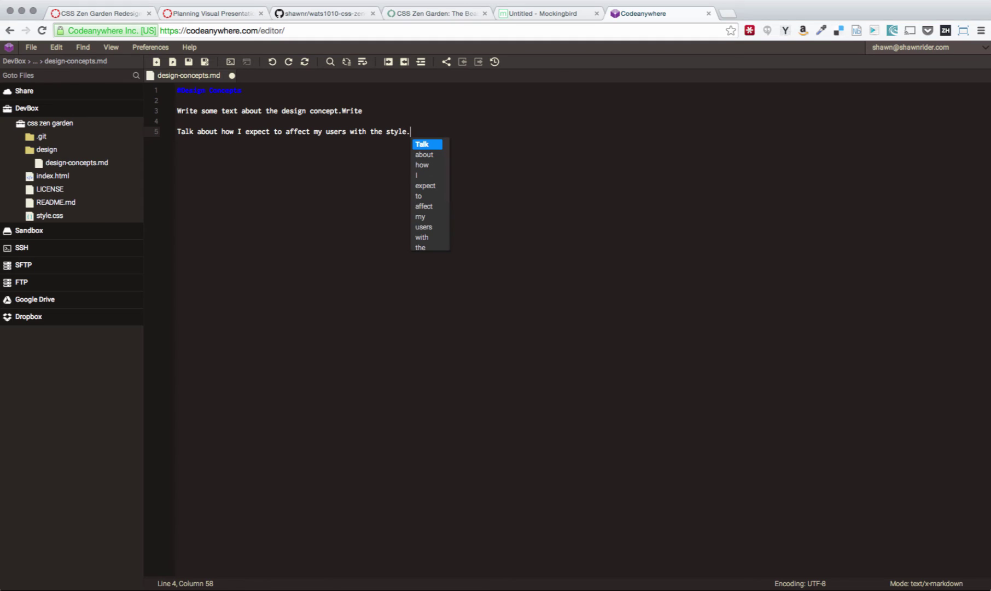
pyautogui.click(361, 100)
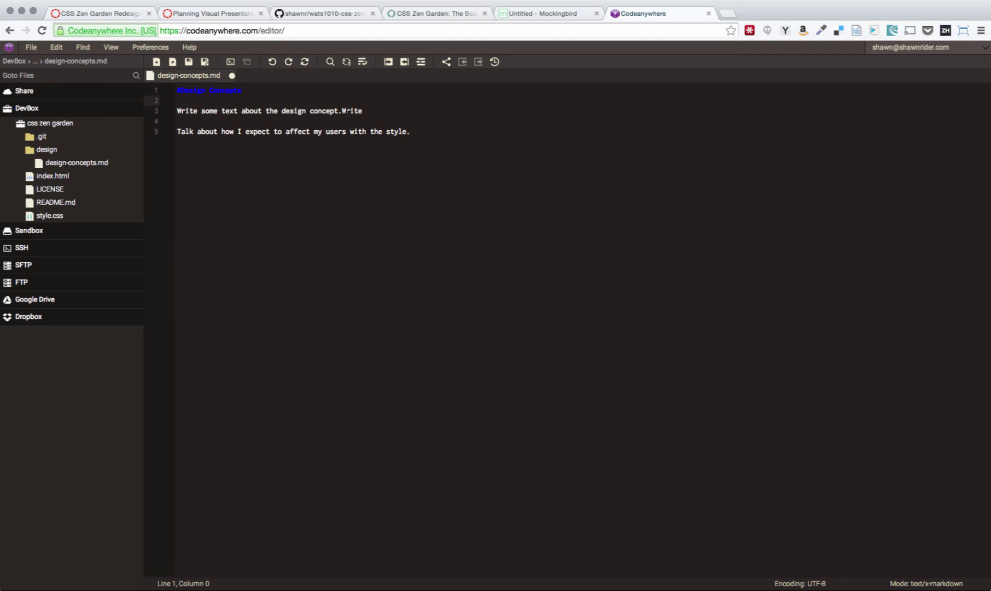
pyautogui.doubleClick(346, 111)
pyautogui.press('BackSpace')
pyautogui.click(444, 137)
pyautogui.press('super+s')
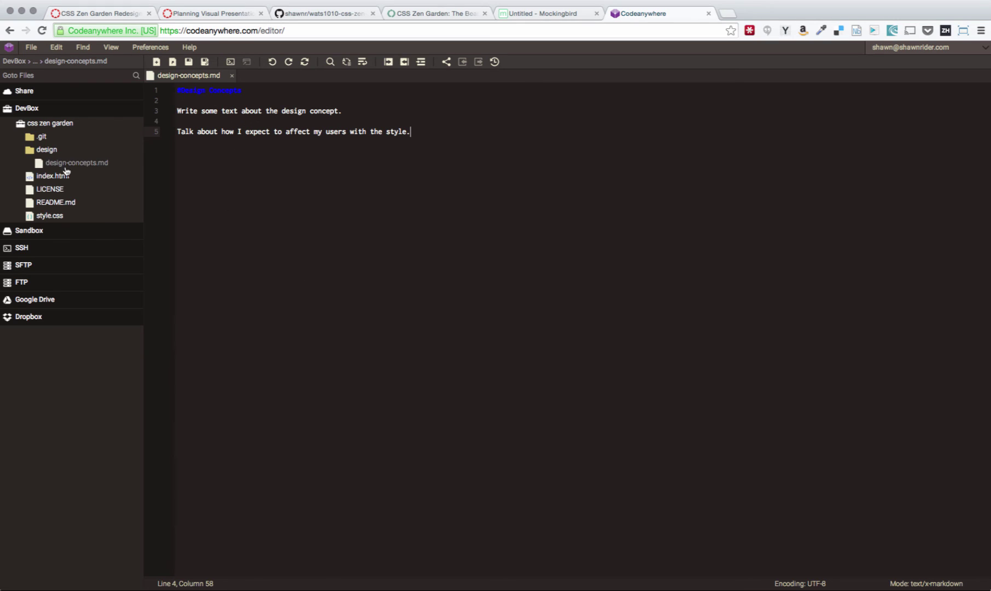
# Upload the 41 KiB Untitled Project.pdf from Finder into the design folder.
pyautogui.rightClick(48, 153)
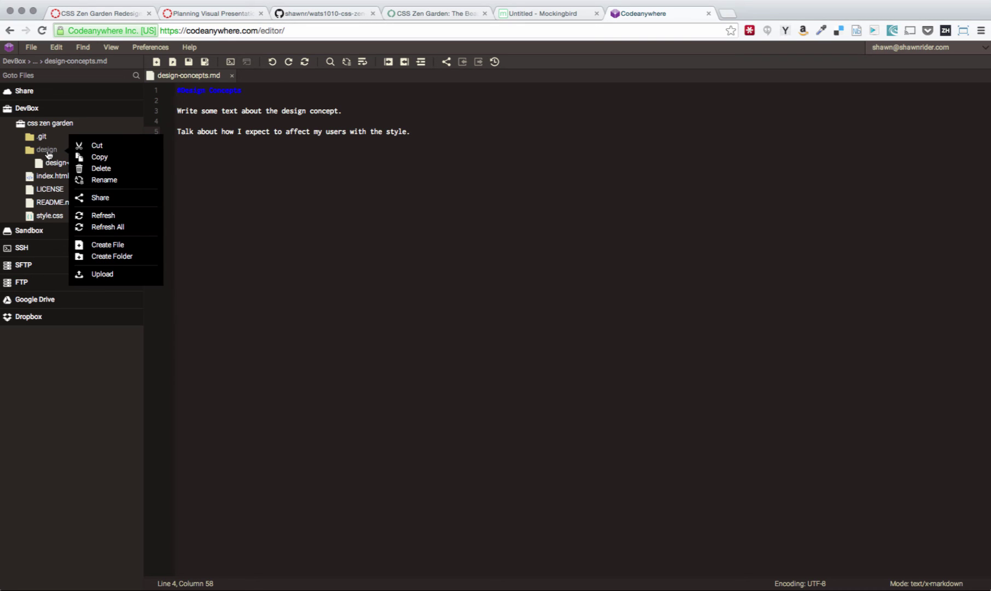
pyautogui.click(103, 276)
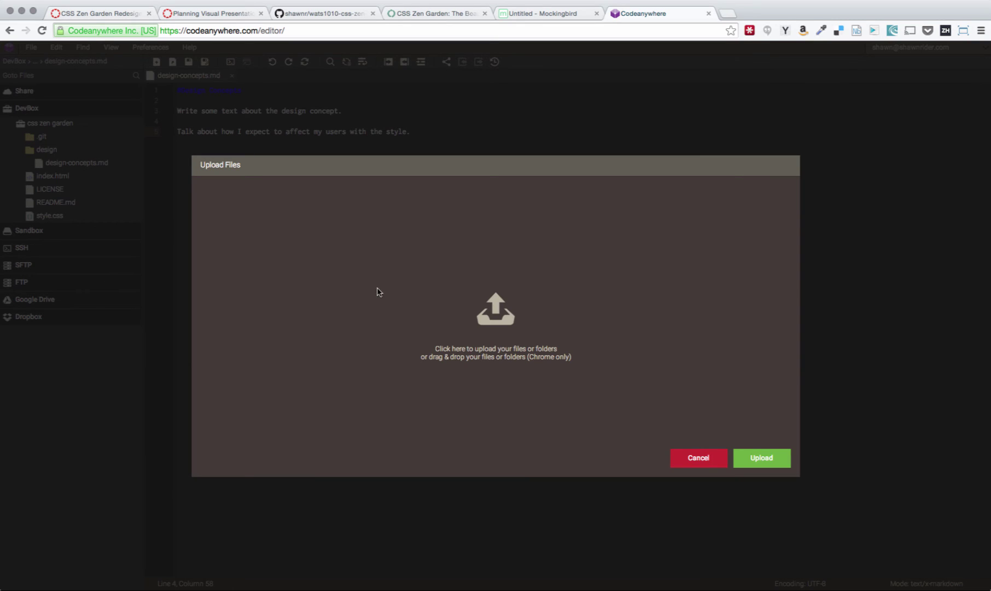
pyautogui.press('super+Tab')
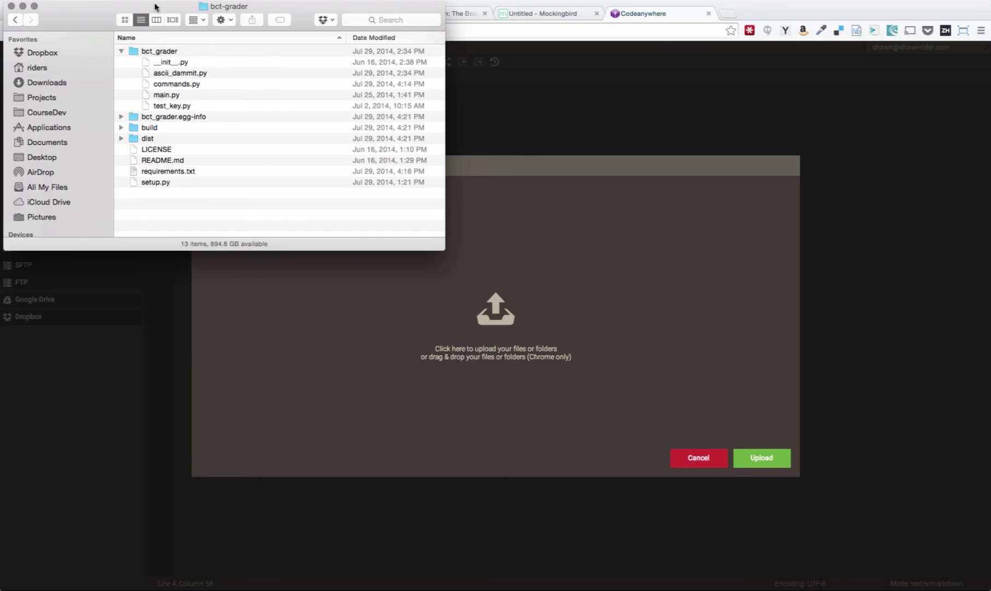
pyautogui.moveTo(155, 8); pyautogui.dragTo(990, 114)
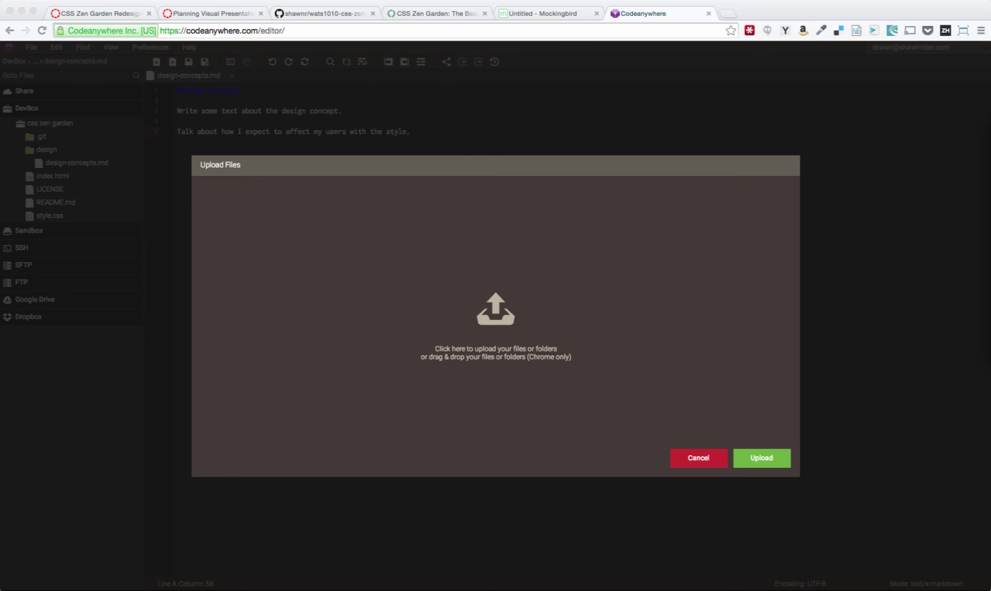
pyautogui.moveTo(990, 174); pyautogui.dragTo(681, 283)
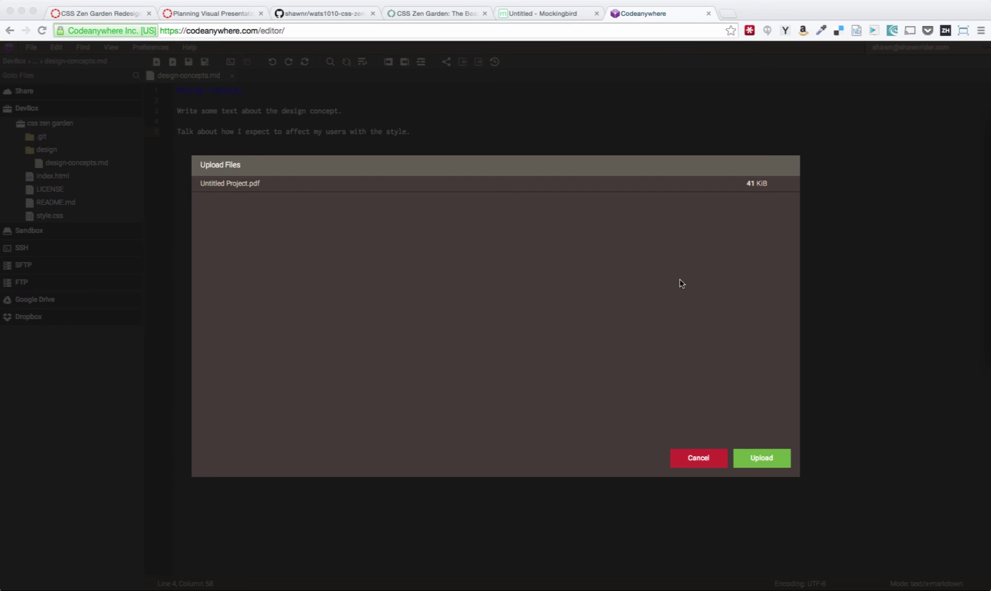
pyautogui.click(681, 283)
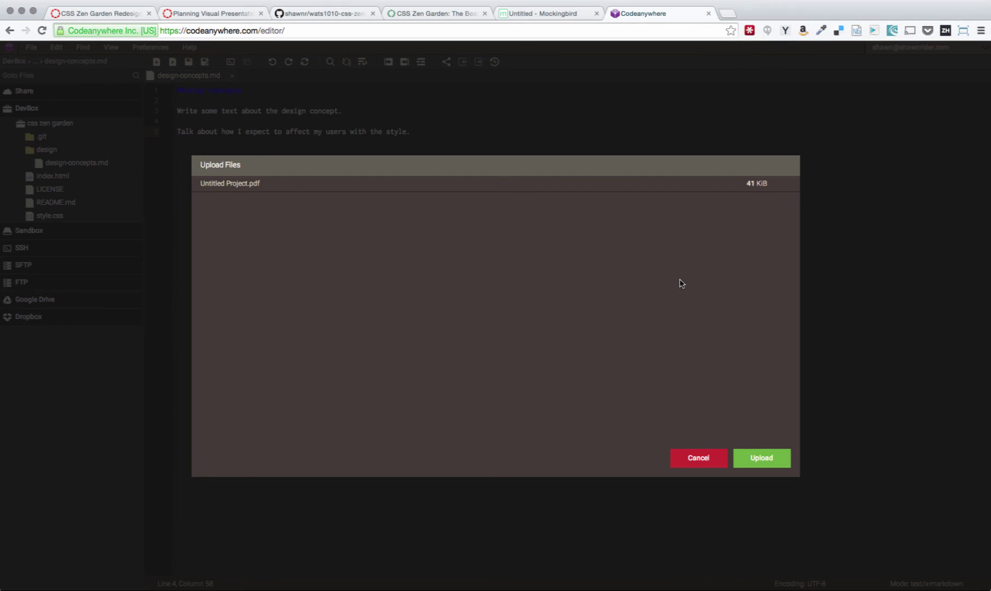
pyautogui.click(763, 460)
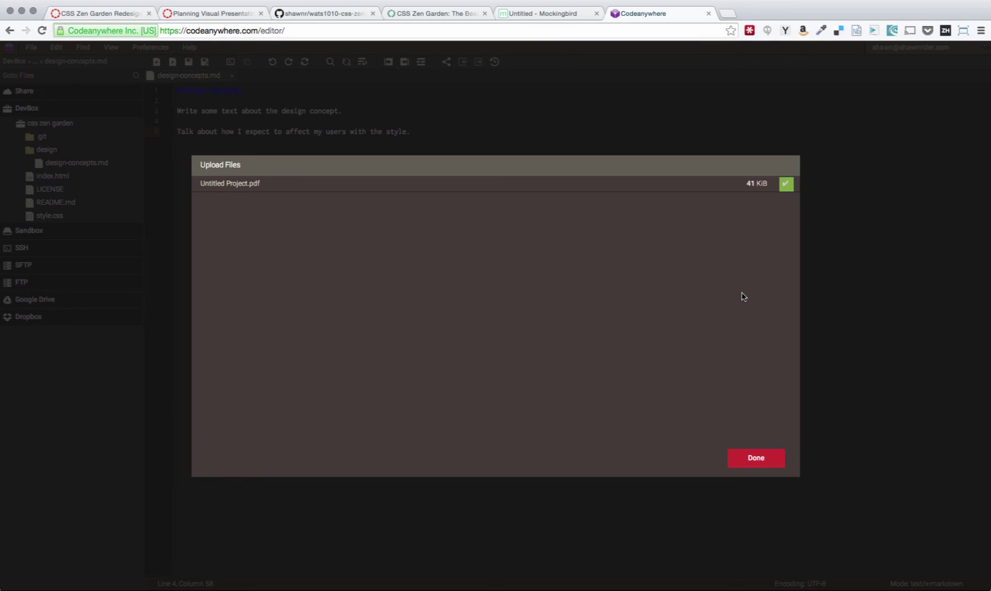
pyautogui.click(765, 460)
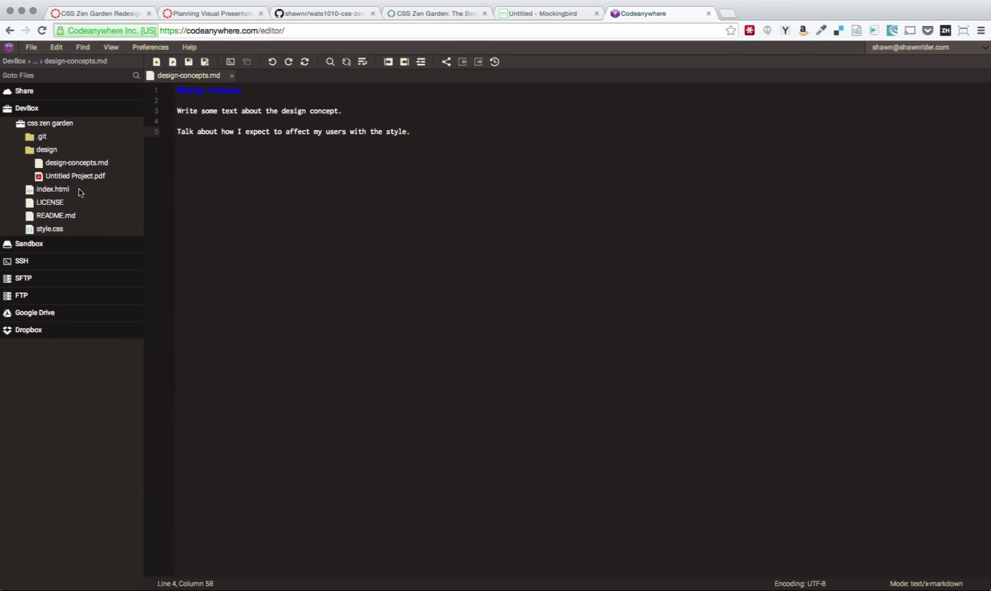
# Rename the uploaded Untitled Project.pdf to wireframes.pdf.
pyautogui.rightClick(73, 181)
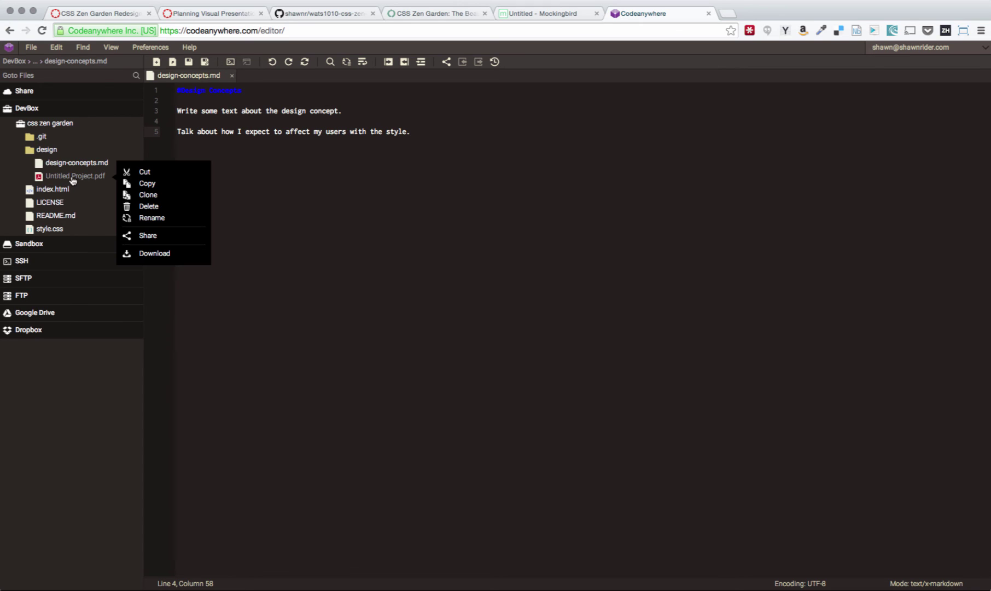
pyautogui.click(143, 219)
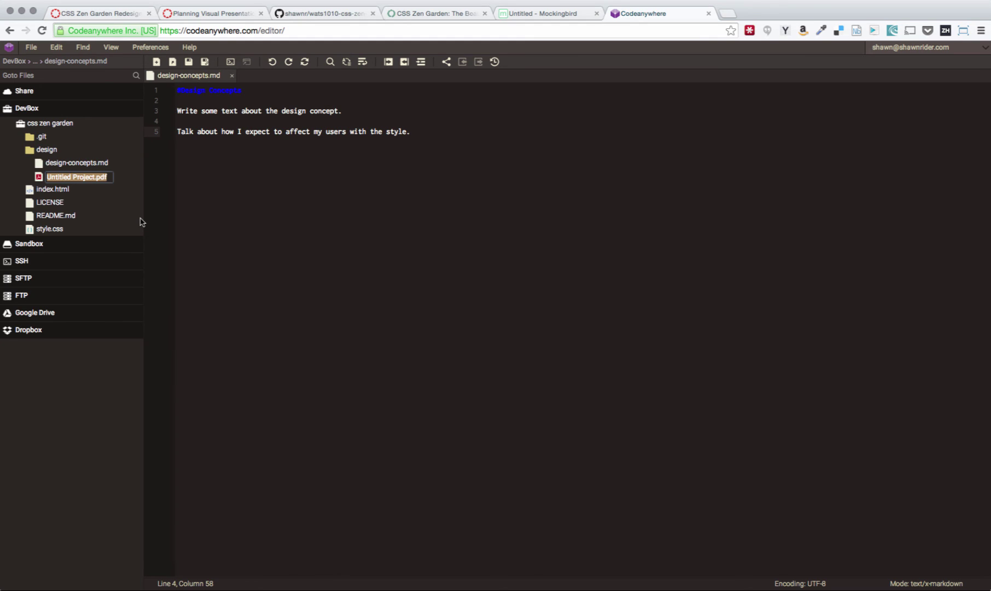
pyautogui.write('wireframes.p')
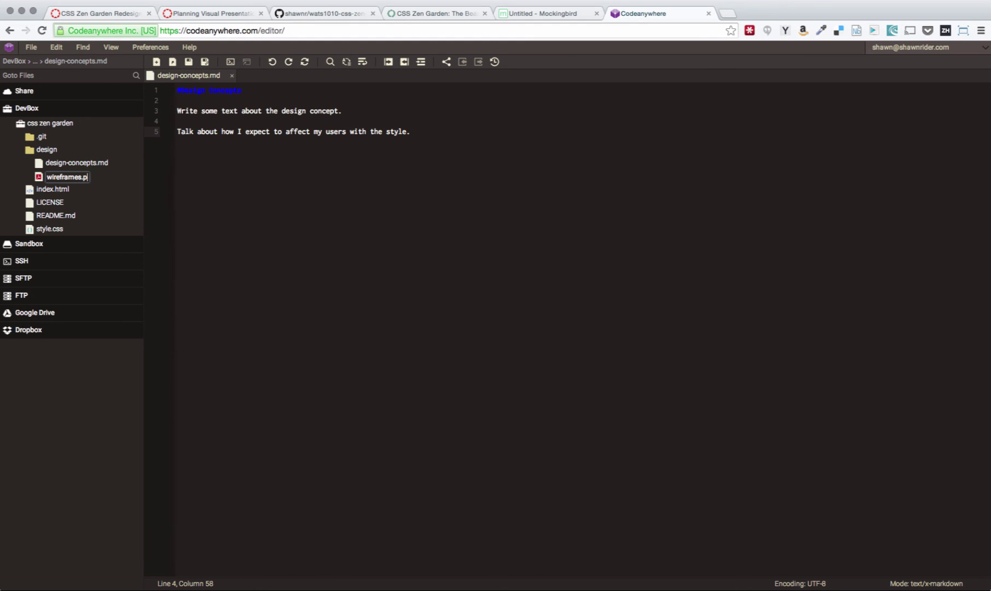
pyautogui.write('df')
pyautogui.press('Return')
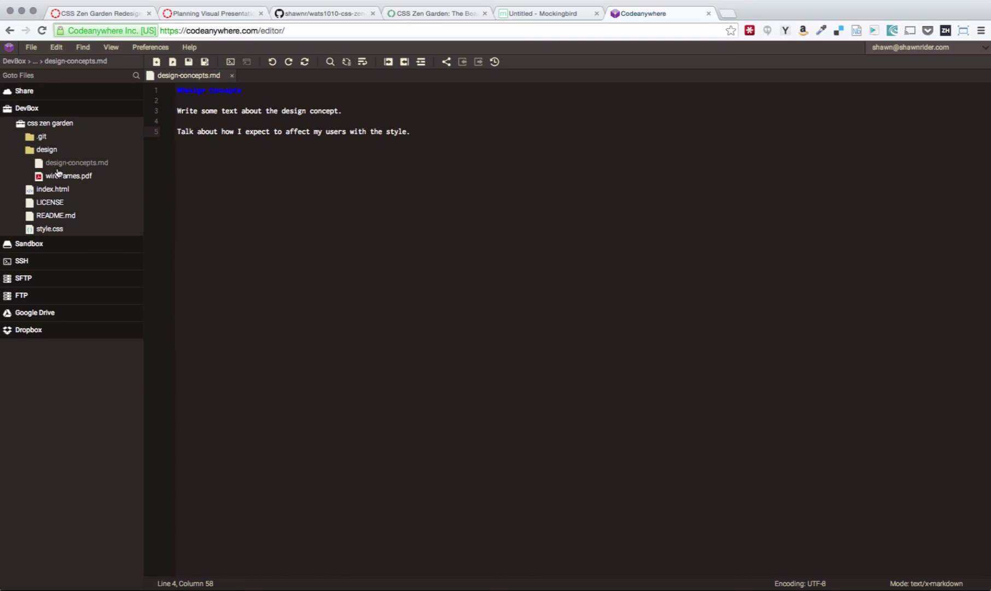
# Commit the changes to master with a message about adding the design concept doc and wireframe.
pyautogui.rightClick(59, 126)
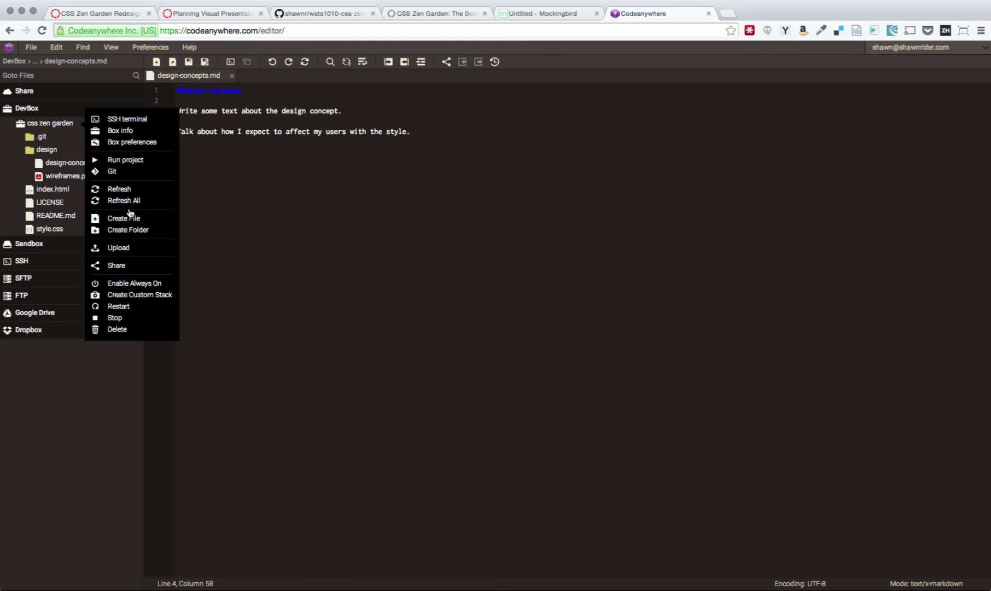
pyautogui.moveTo(121, 174)
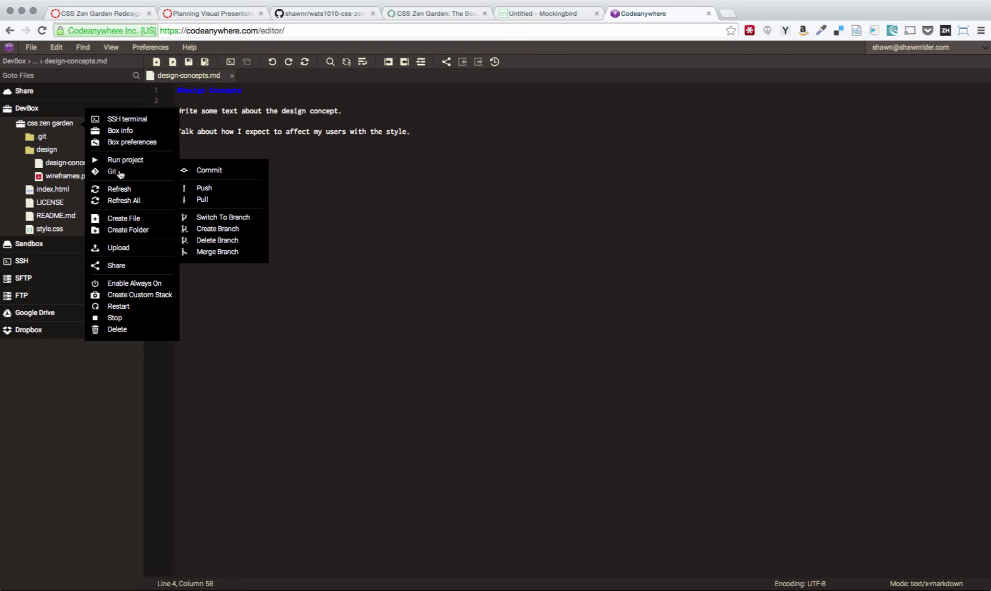
pyautogui.click(209, 170)
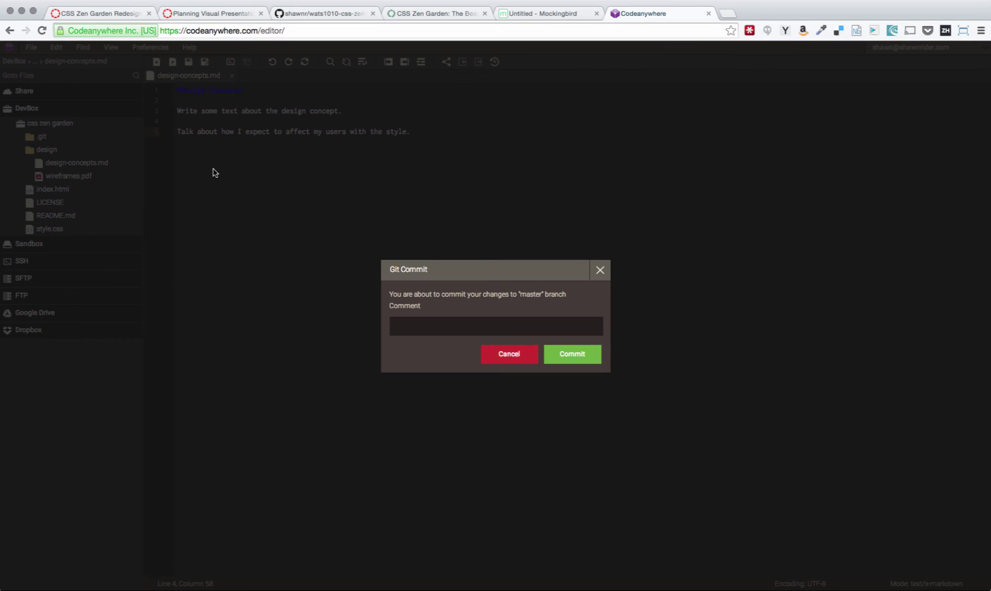
pyautogui.write('Added design concept doc and ')
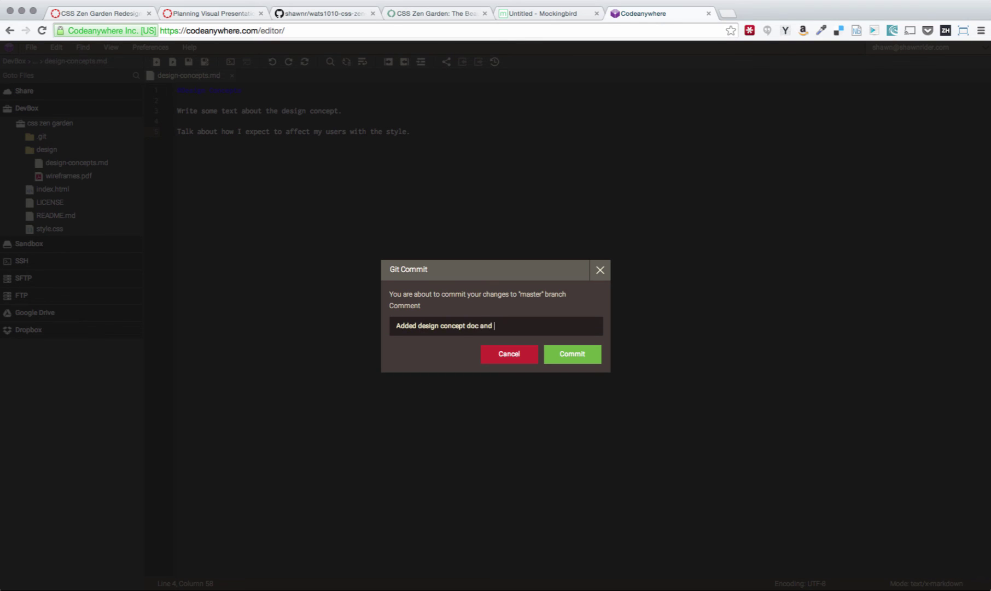
pyautogui.write('wire')
pyautogui.press('BackSpace')
pyautogui.press('BackSpace')
pyautogui.press('BackSpace')
pyautogui.write('ireframe')
pyautogui.click(575, 355)
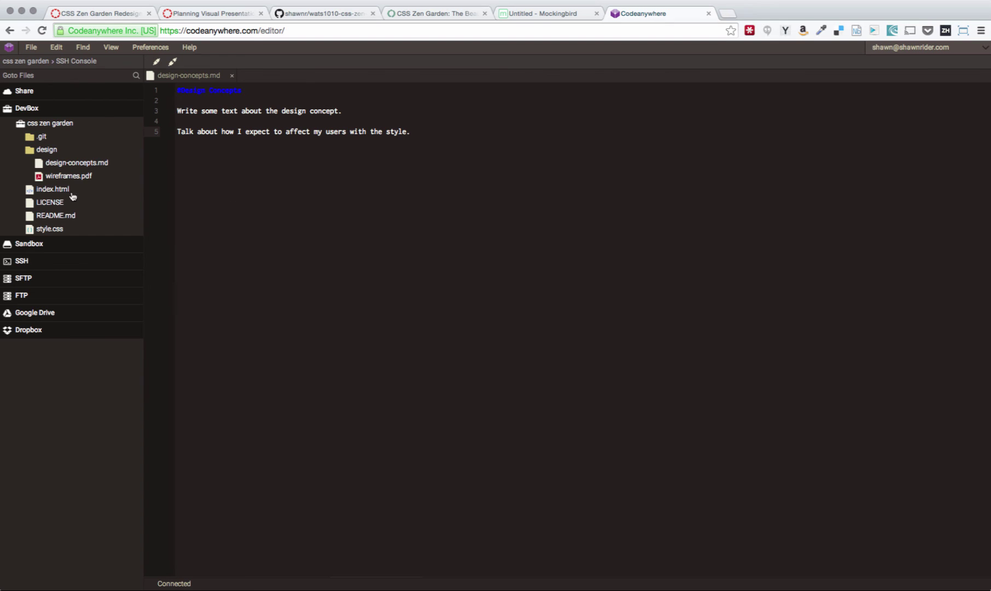
# Push the master branch to origin with Git > Push.
pyautogui.rightClick(50, 123)
pyautogui.moveTo(141, 175)
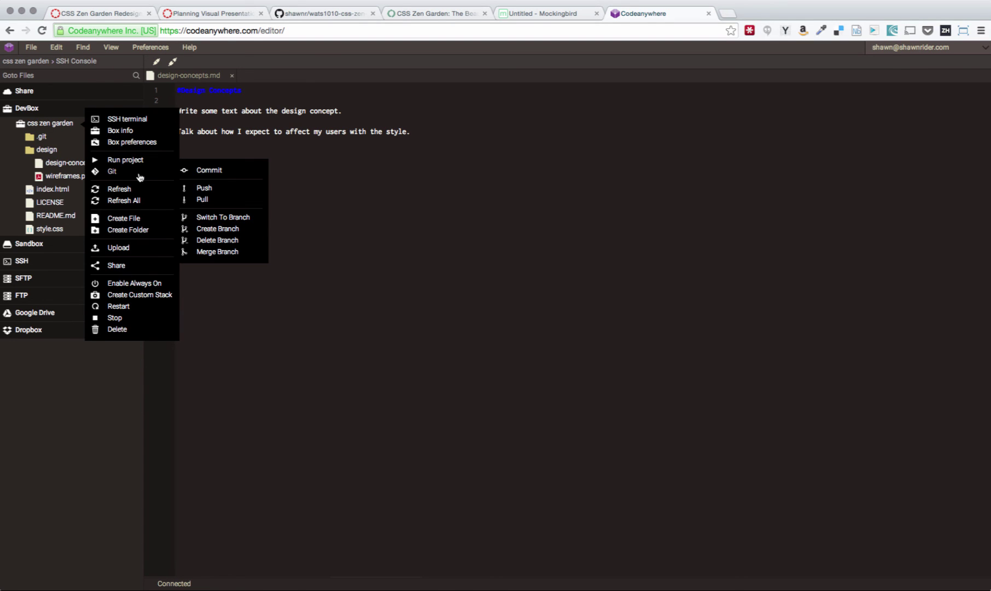
pyautogui.click(207, 189)
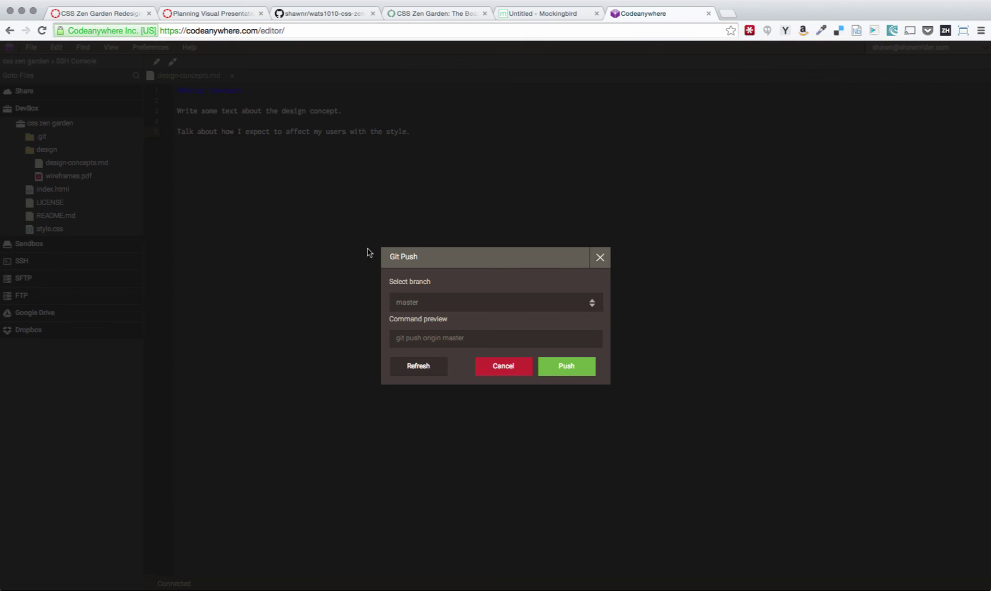
pyautogui.click(580, 368)
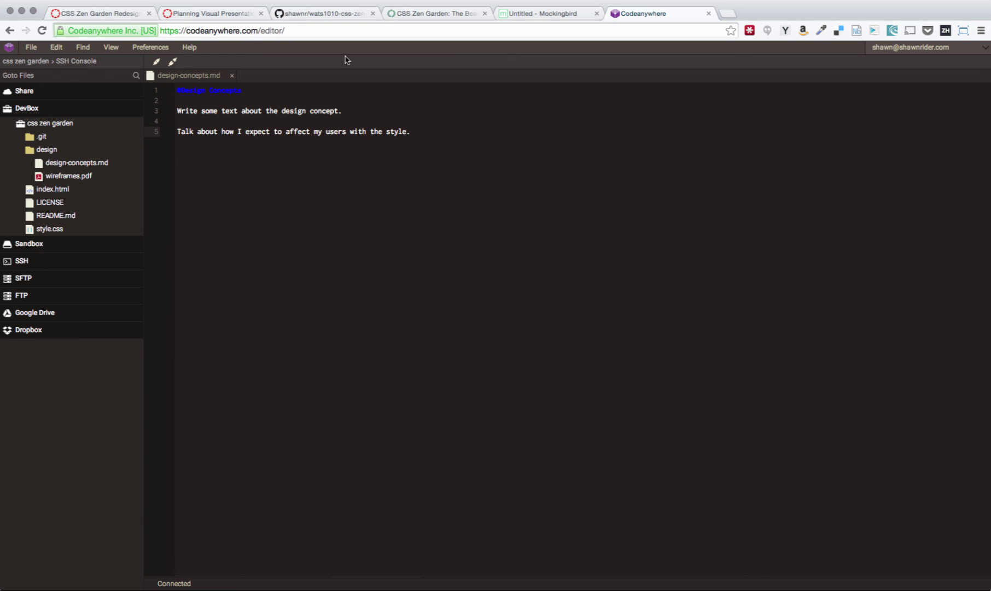
# Reload the GitHub repo and view the rendered design-concepts.md in the design folder.
pyautogui.click(335, 17)
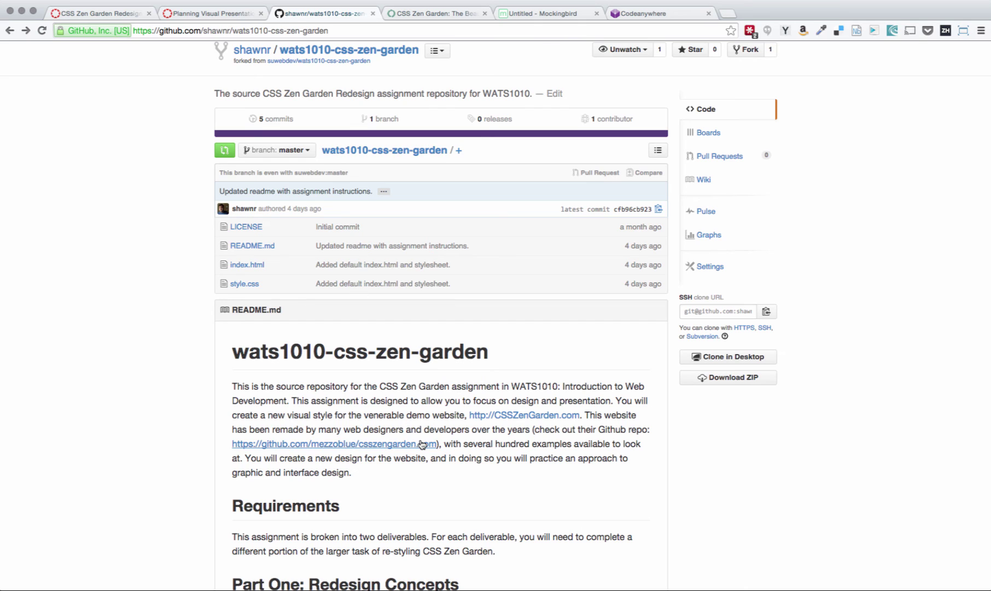
pyautogui.press('super+r')
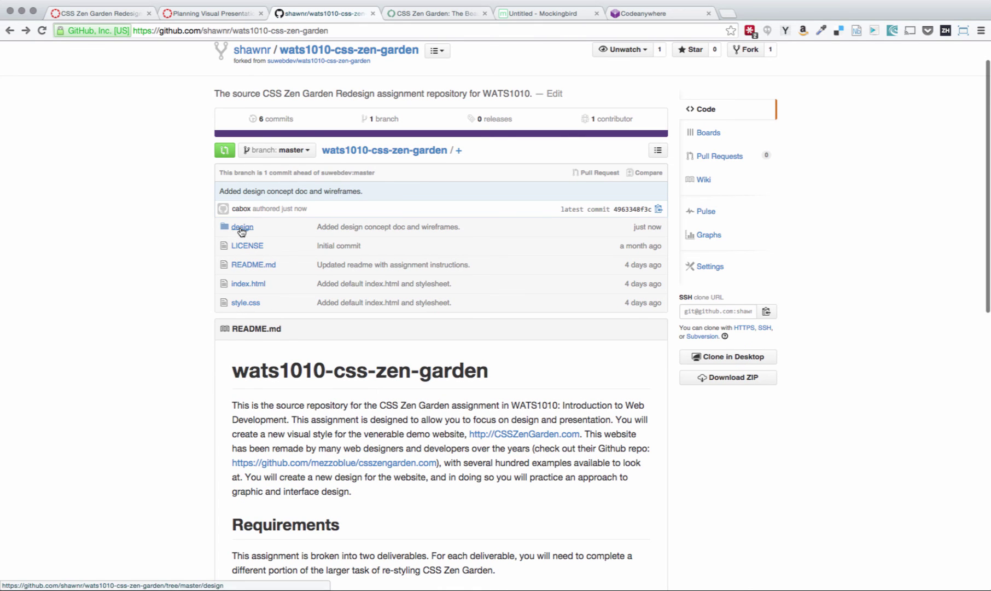
pyautogui.click(241, 231)
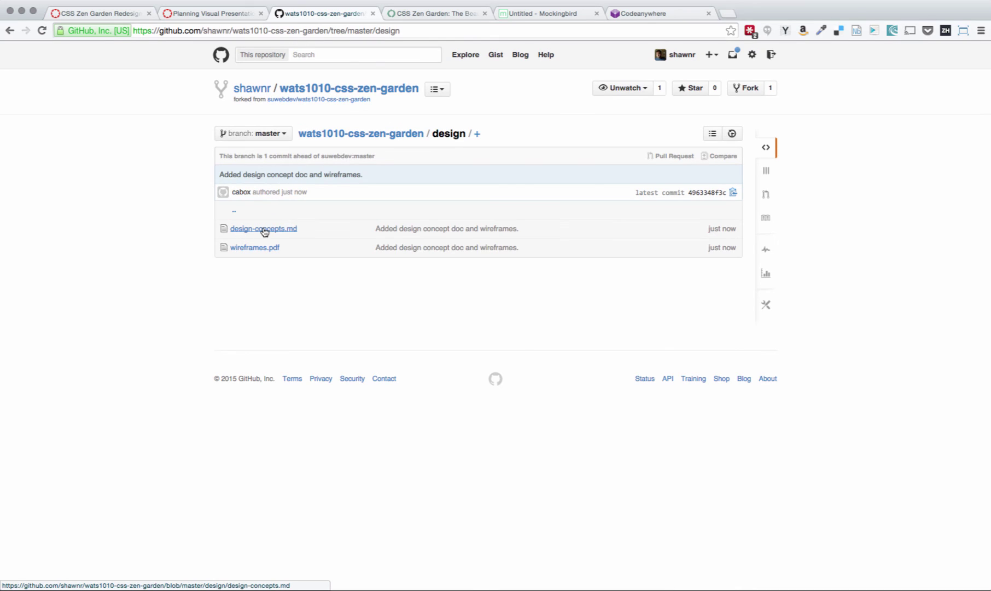
pyautogui.click(264, 230)
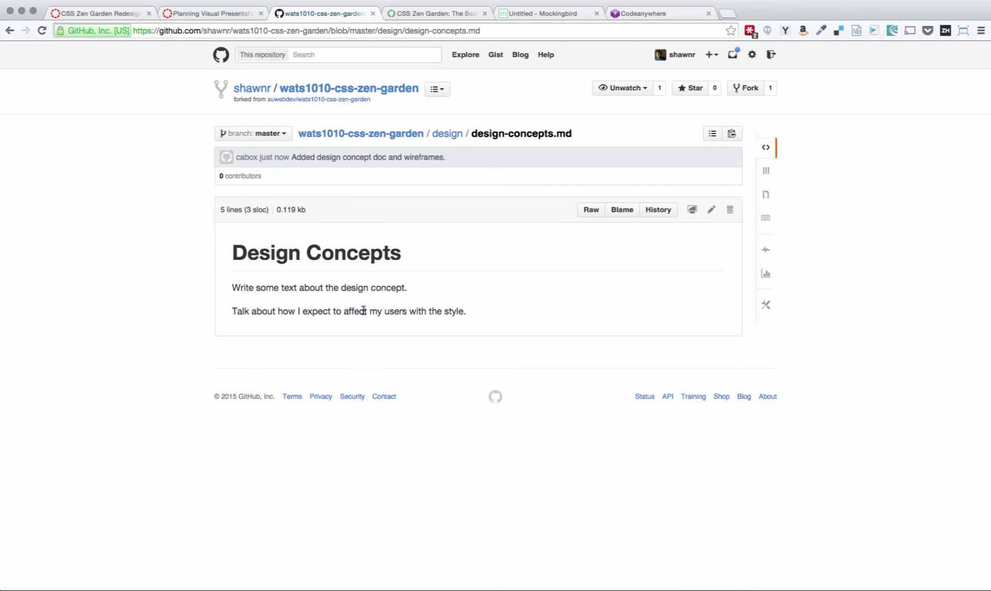
pyautogui.hscroll(-5, 410, 312)
# Open wireframes.pdf as raw to preview it, then close both PDF tabs.
pyautogui.click(251, 249)
pyautogui.click(482, 245)
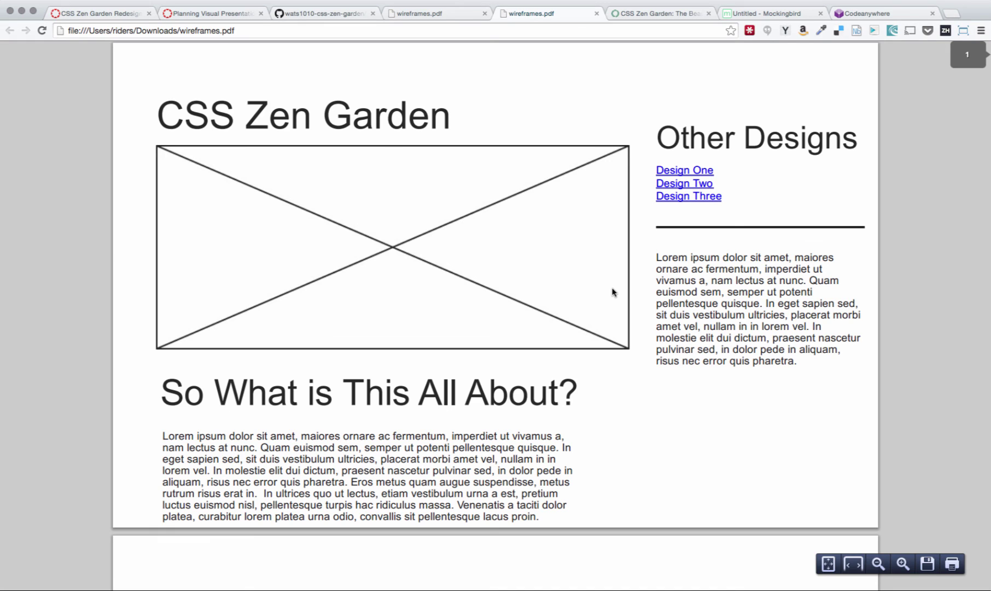
pyautogui.click(597, 13)
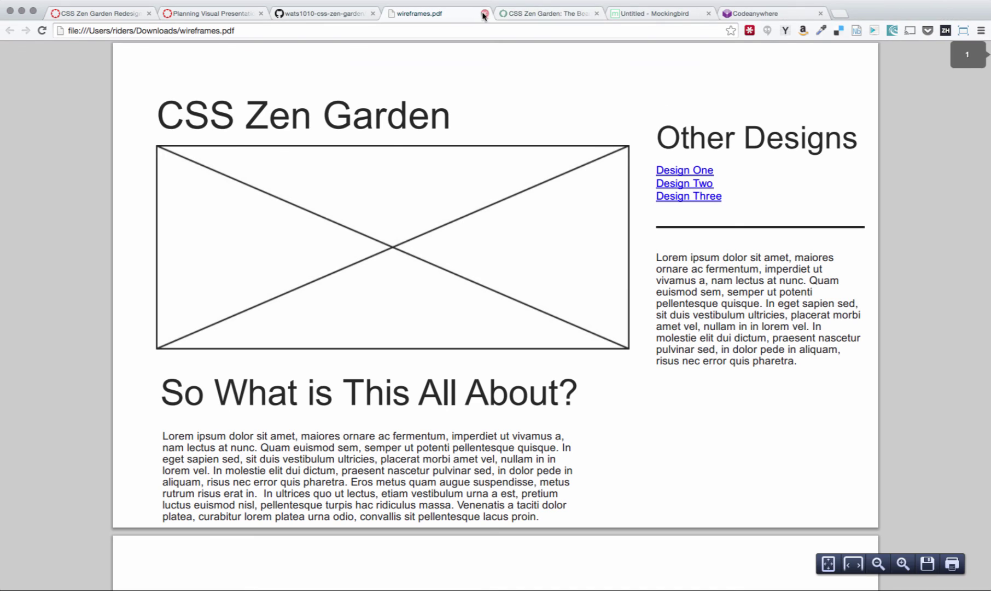
pyautogui.click(484, 13)
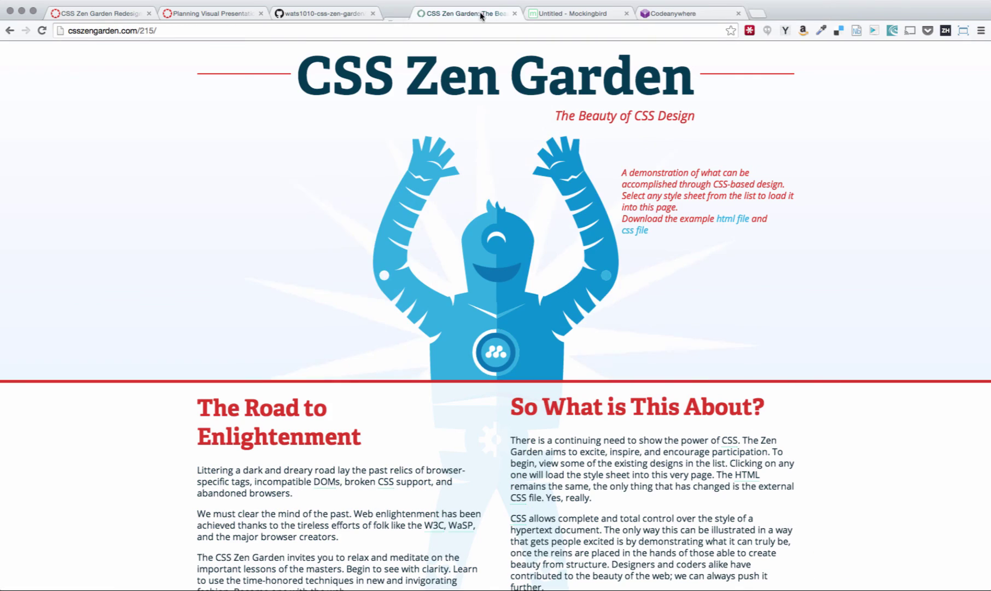
pyautogui.click(335, 16)
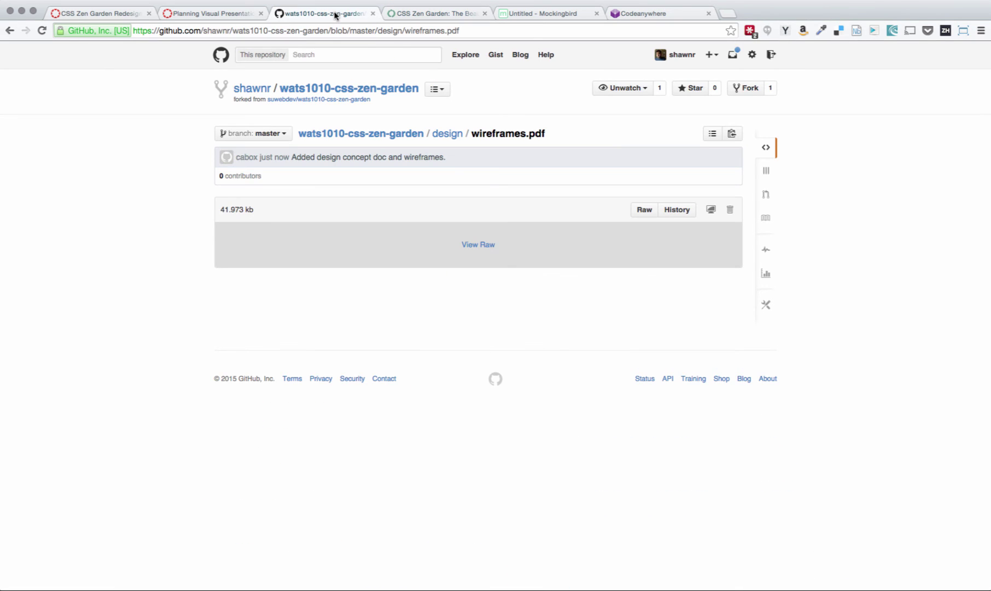
pyautogui.click(389, 134)
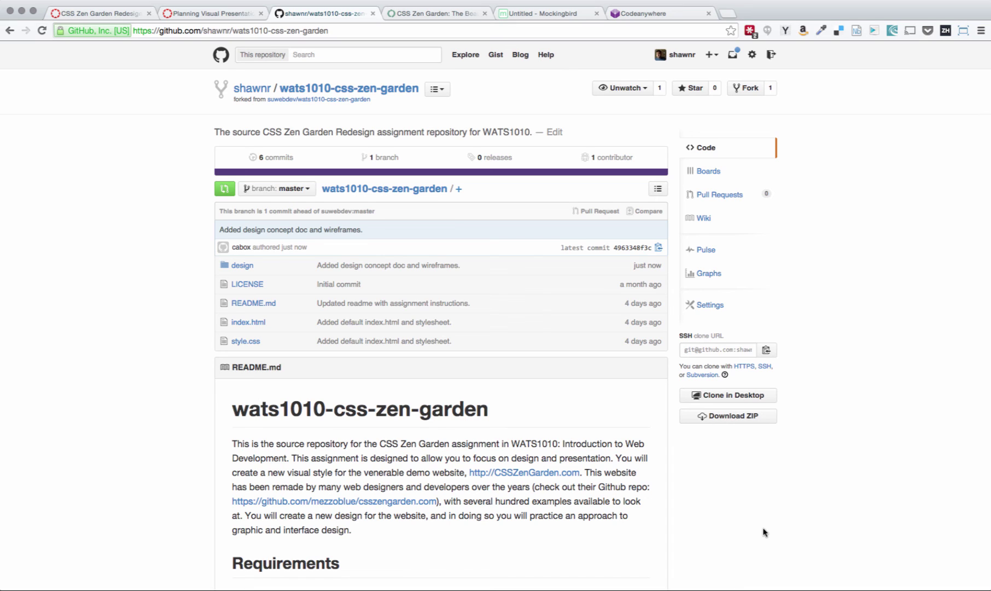
# Choose Verde Moderna from the footer's design list to load design 214.
pyautogui.click(444, 14)
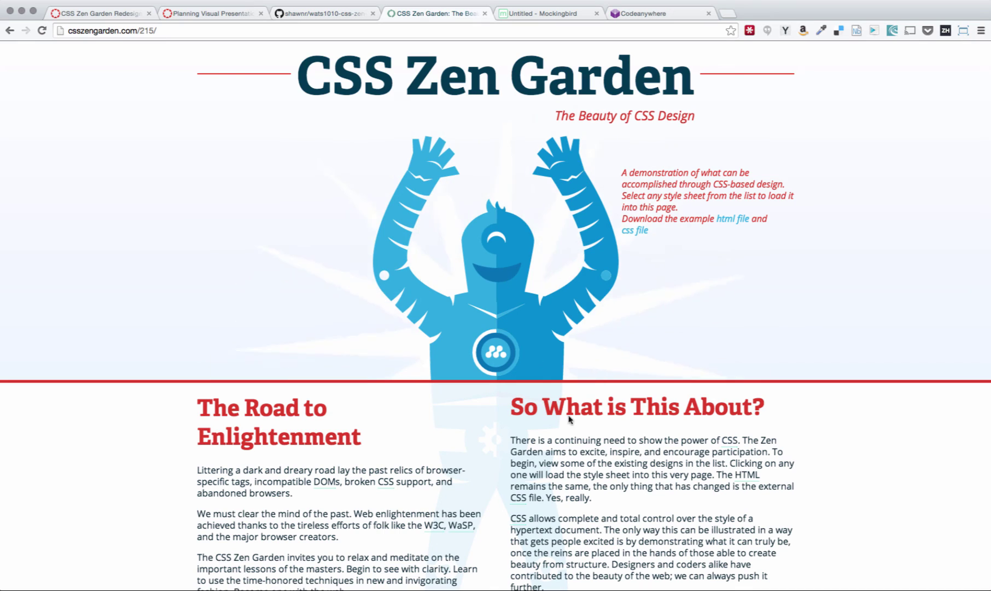
pyautogui.scroll(-15, 579, 430)
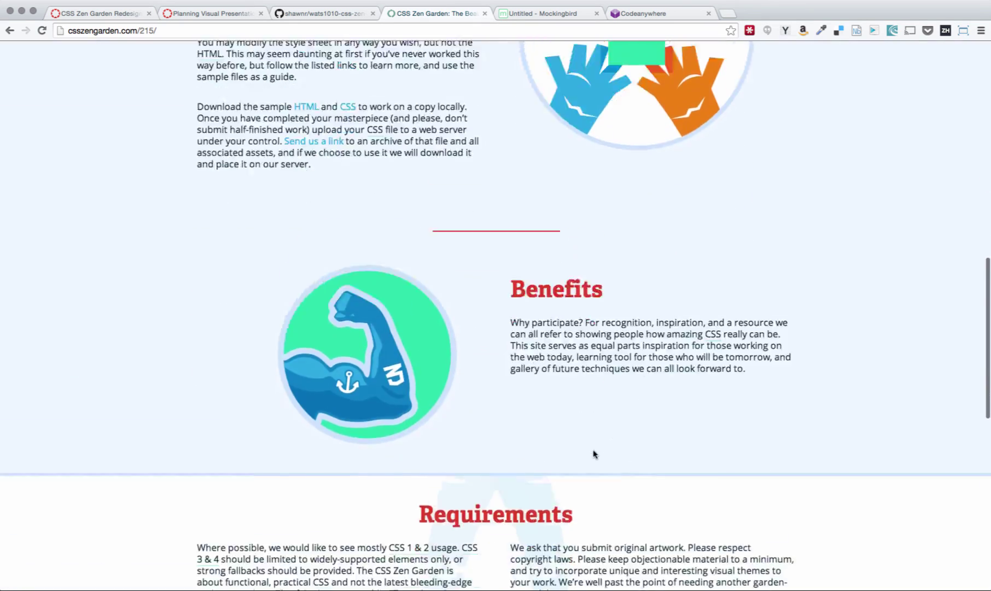
pyautogui.scroll(-10, 593, 450)
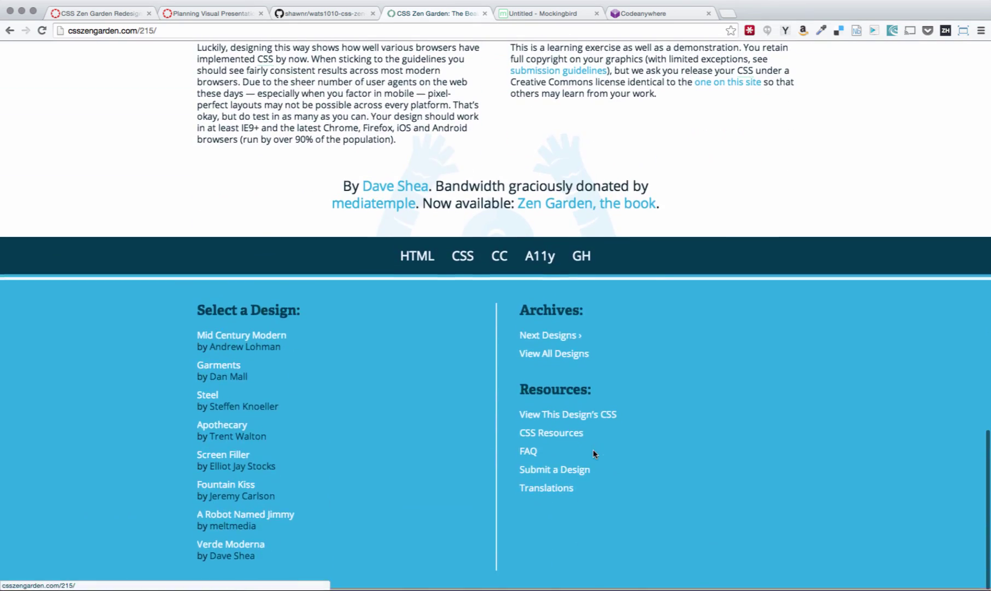
pyautogui.click(224, 544)
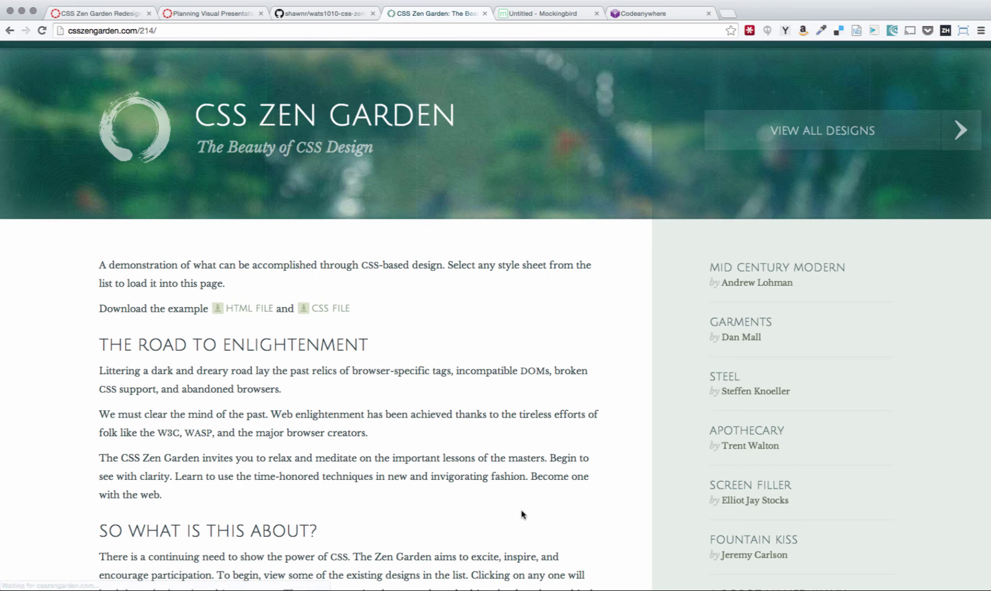